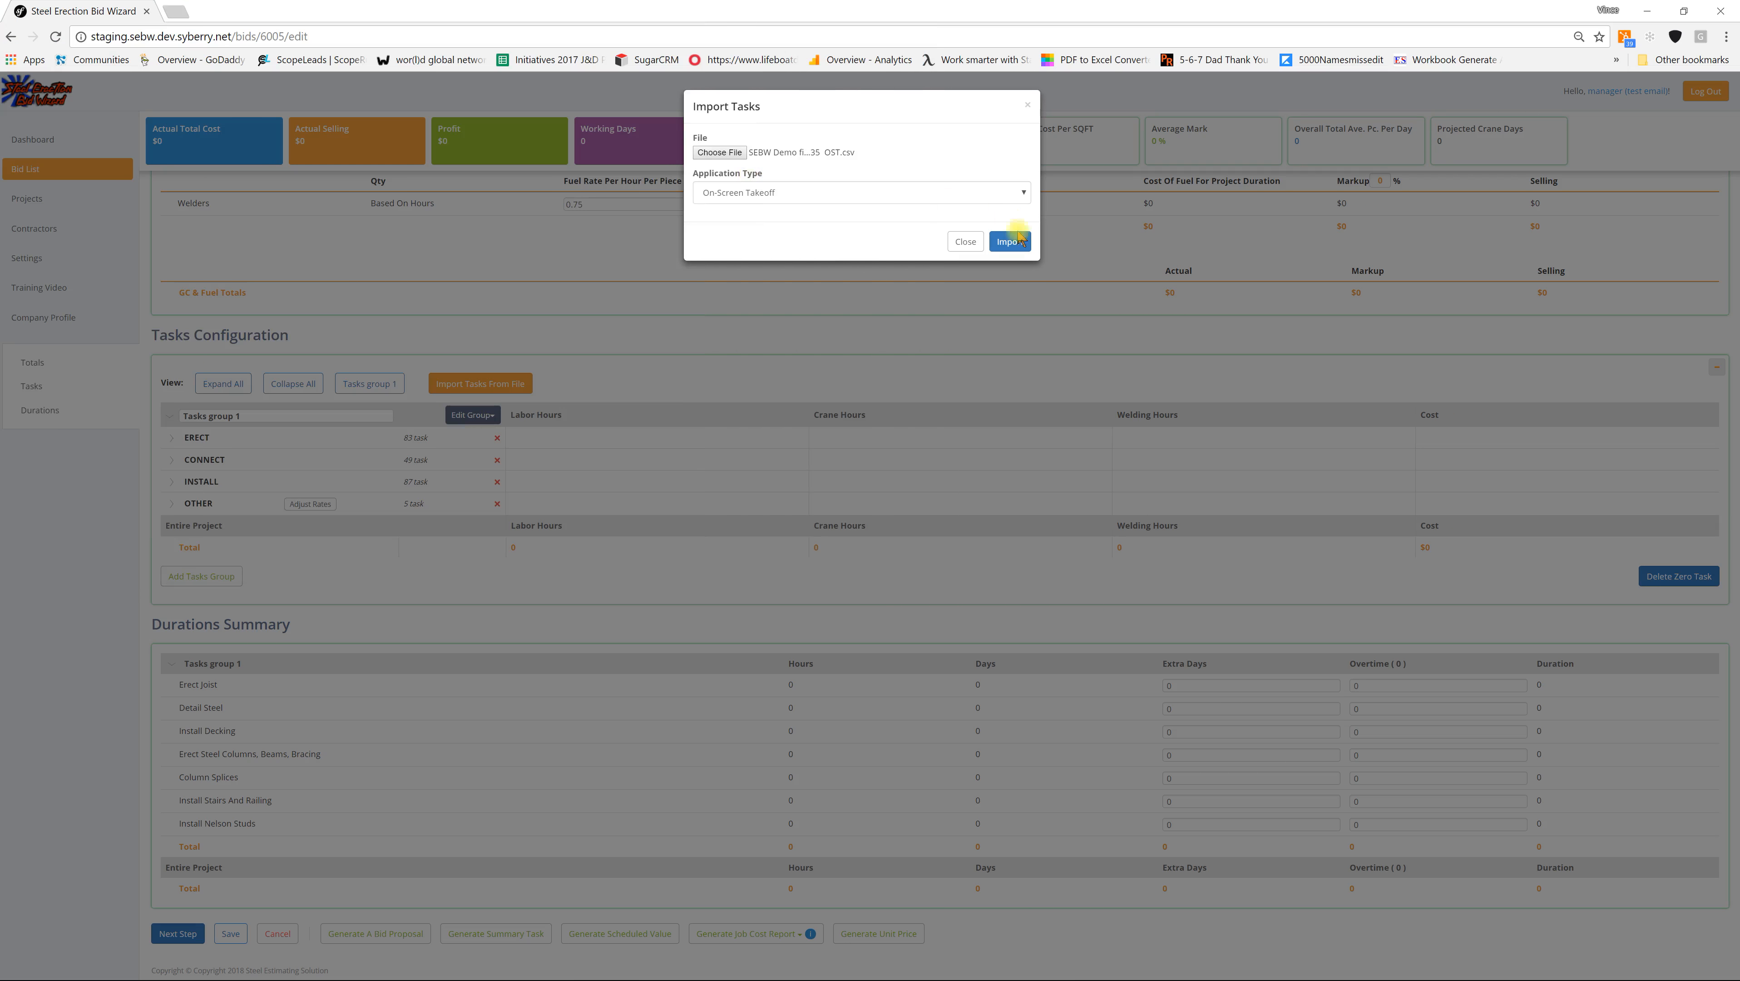
Step: Import the task quantities from the chosen CSV file with the On-Screen Takeoff application type and dismiss the import dialog
left_click(1010, 241)
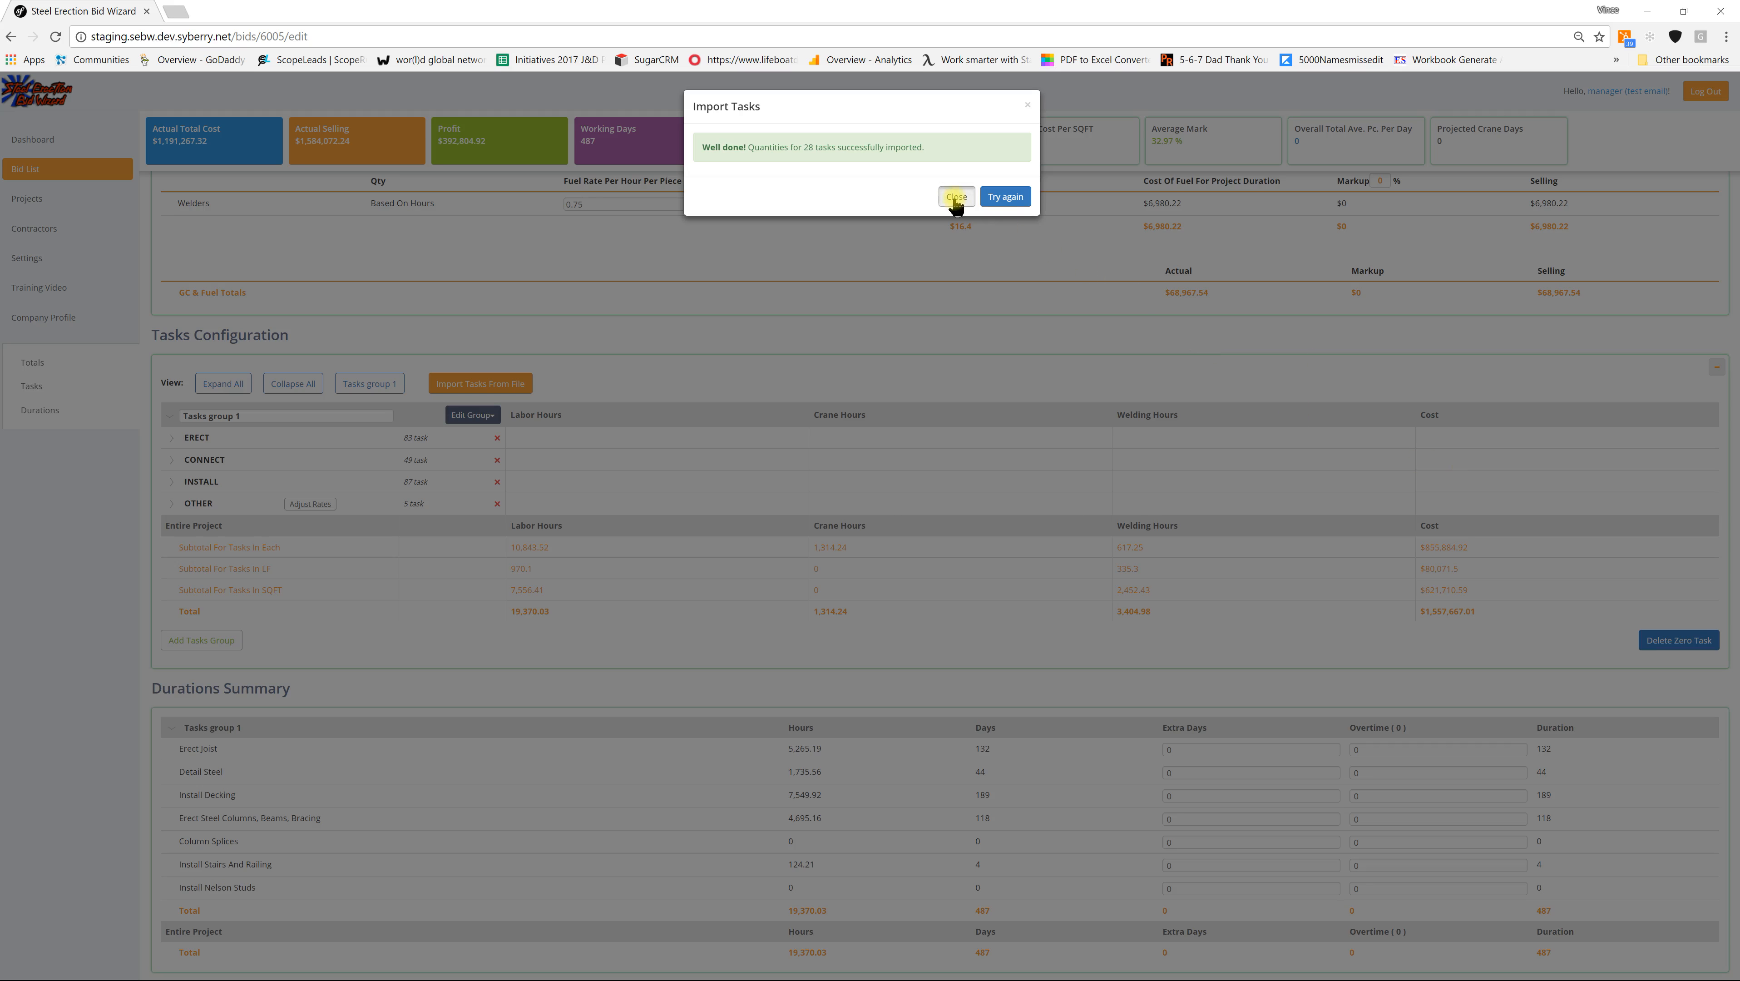
left_click(954, 198)
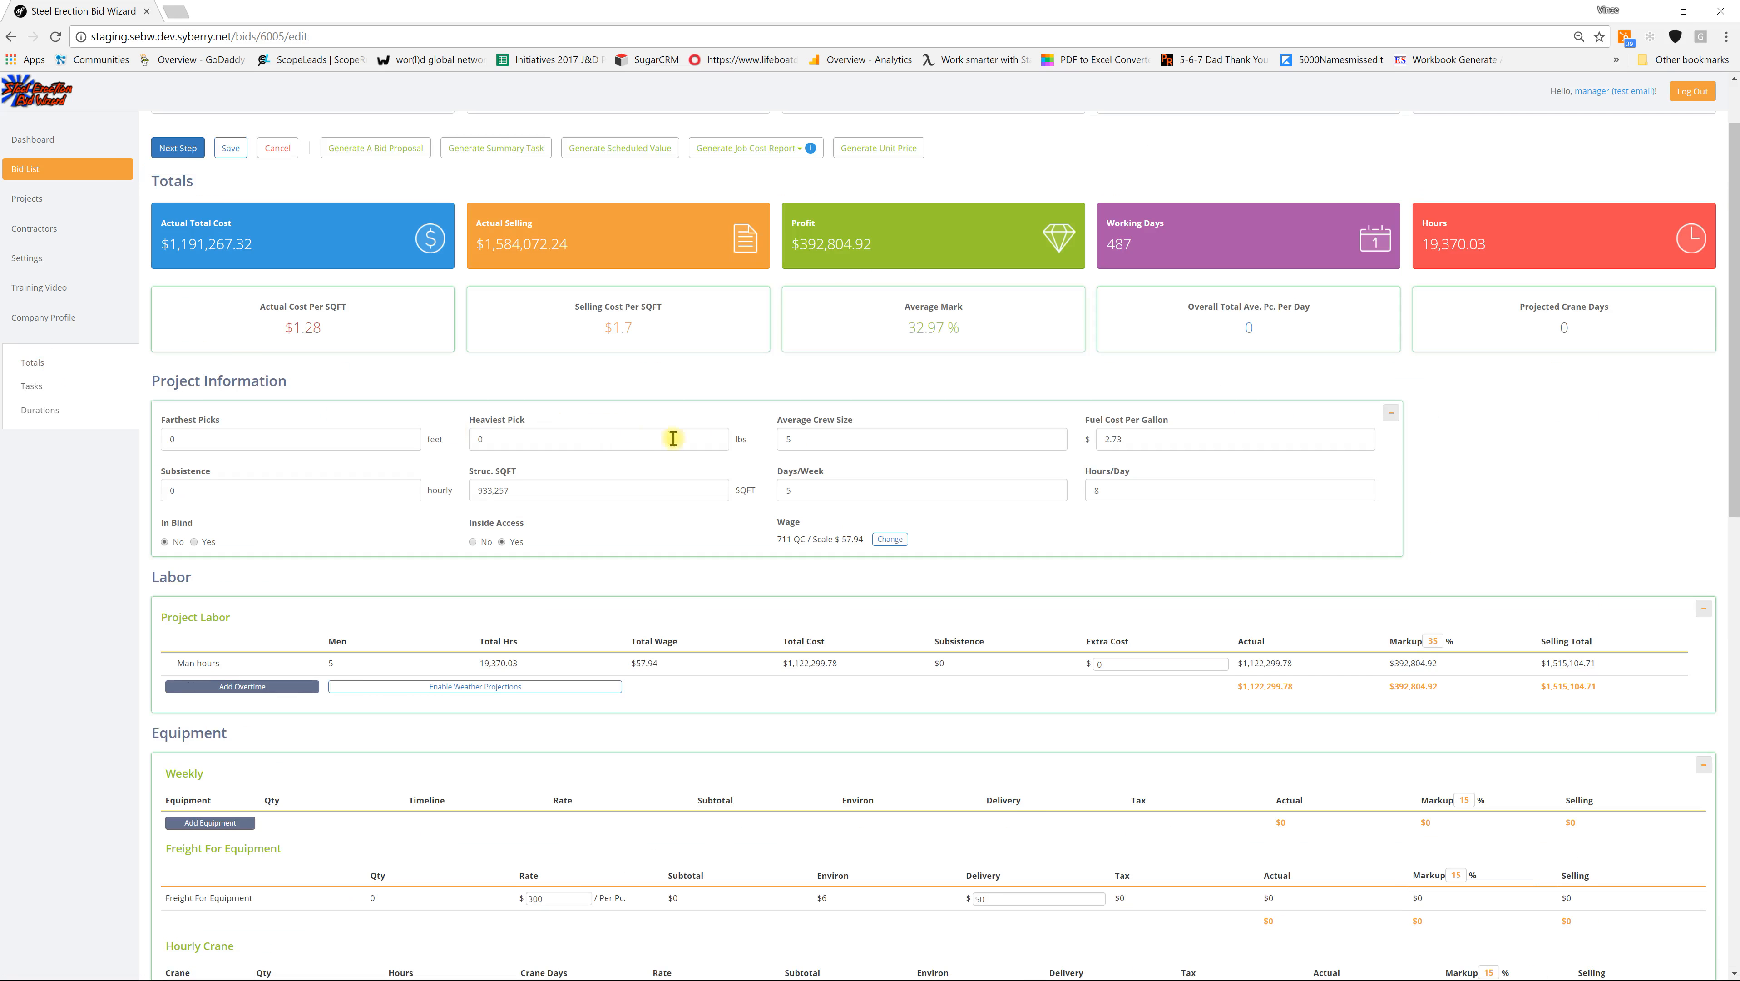
Step: Set the project's average crew size to 28
left_click_drag(804, 442, 774, 445)
type("28")
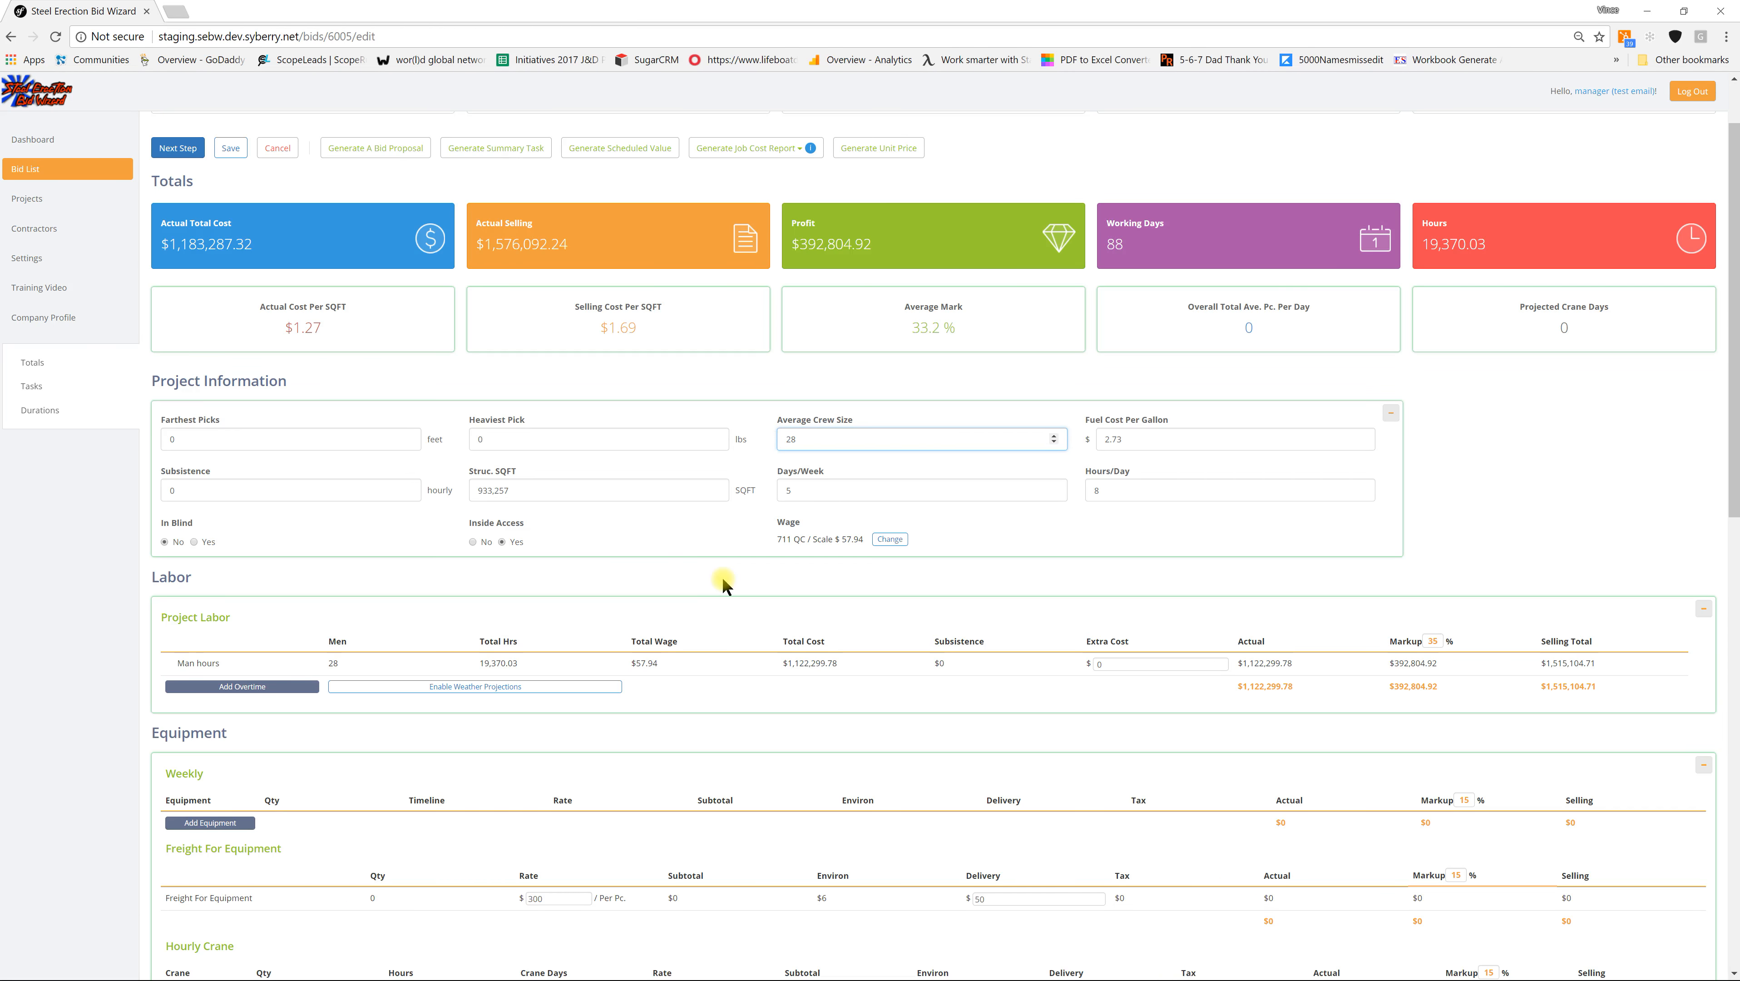
left_click(693, 573)
Step: Add a Reach Forklift 10000 LB to the weekly equipment with a quantity of 2
scroll(554, 551, "down", 5)
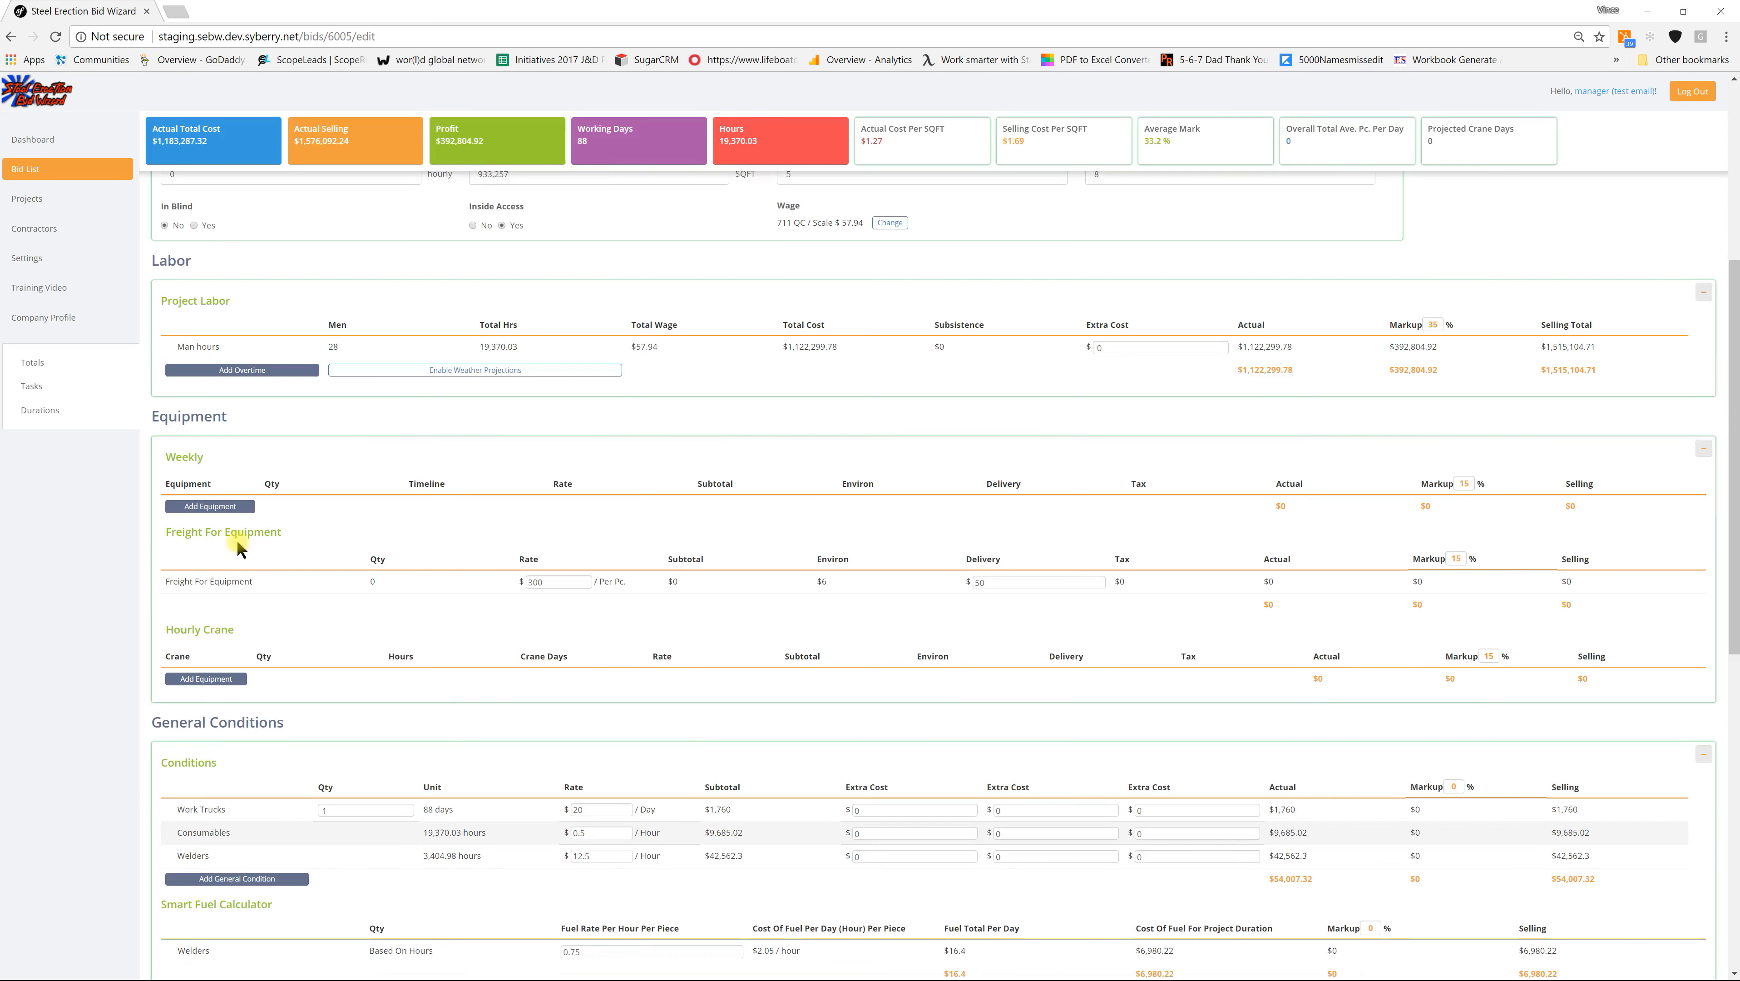
left_click(213, 507)
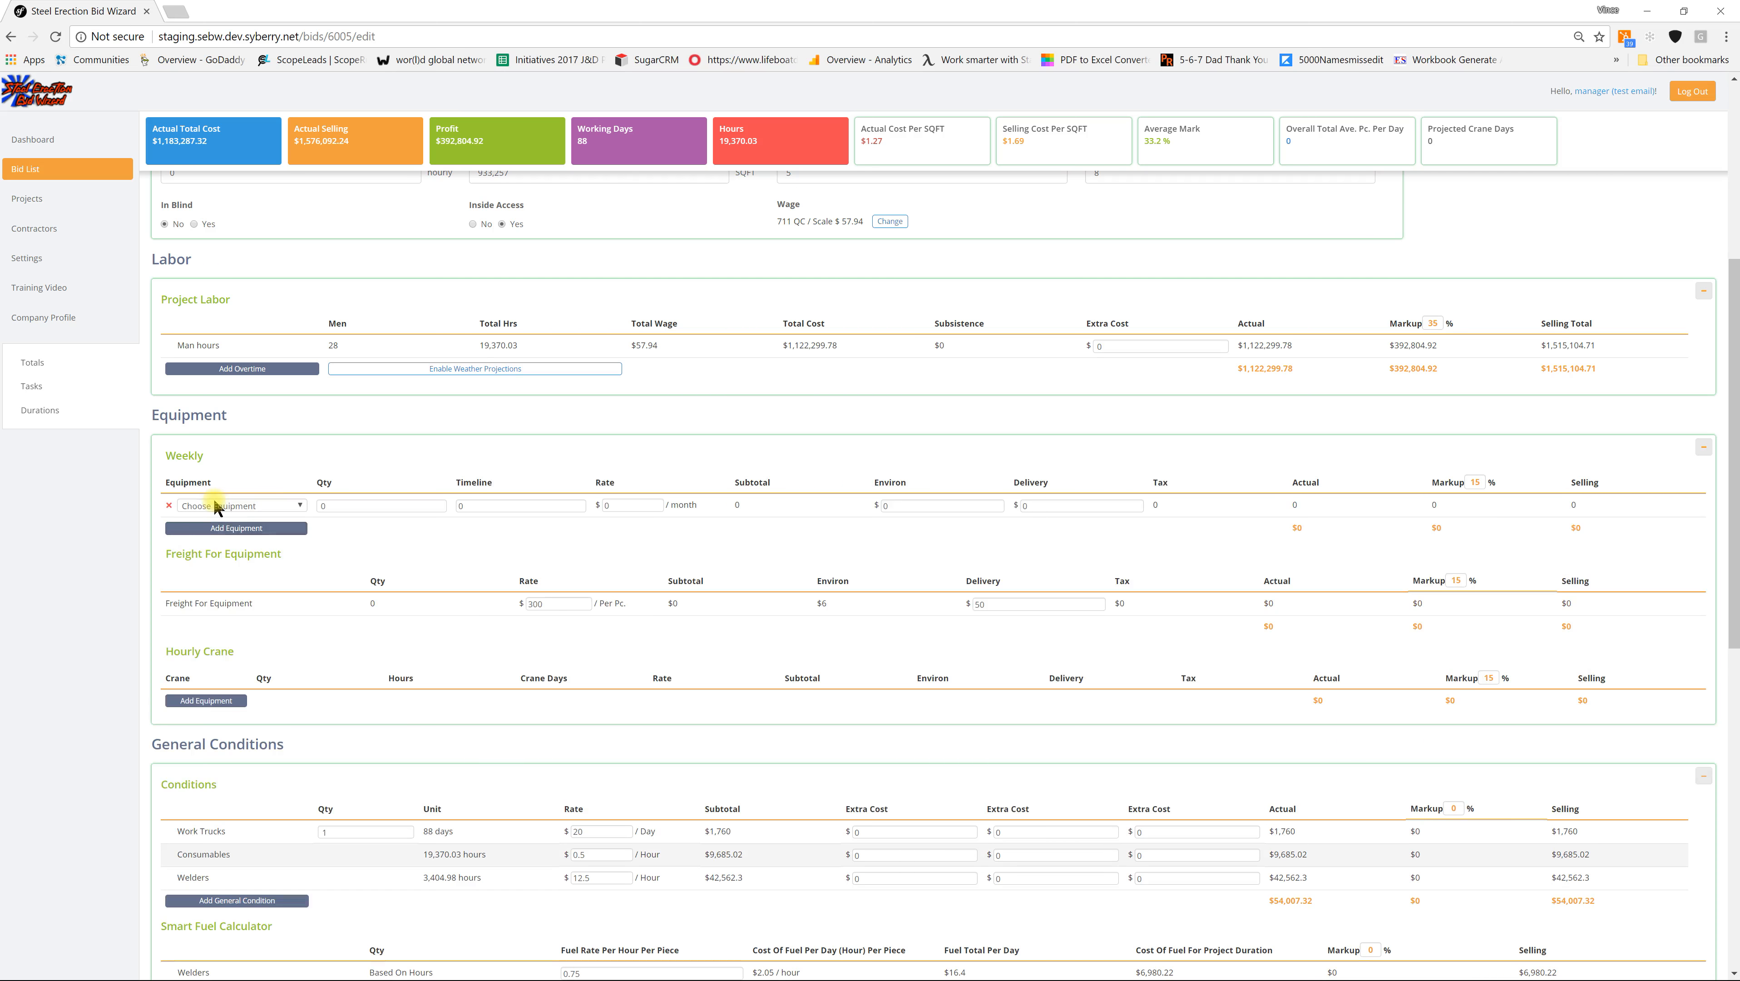
left_click(233, 505)
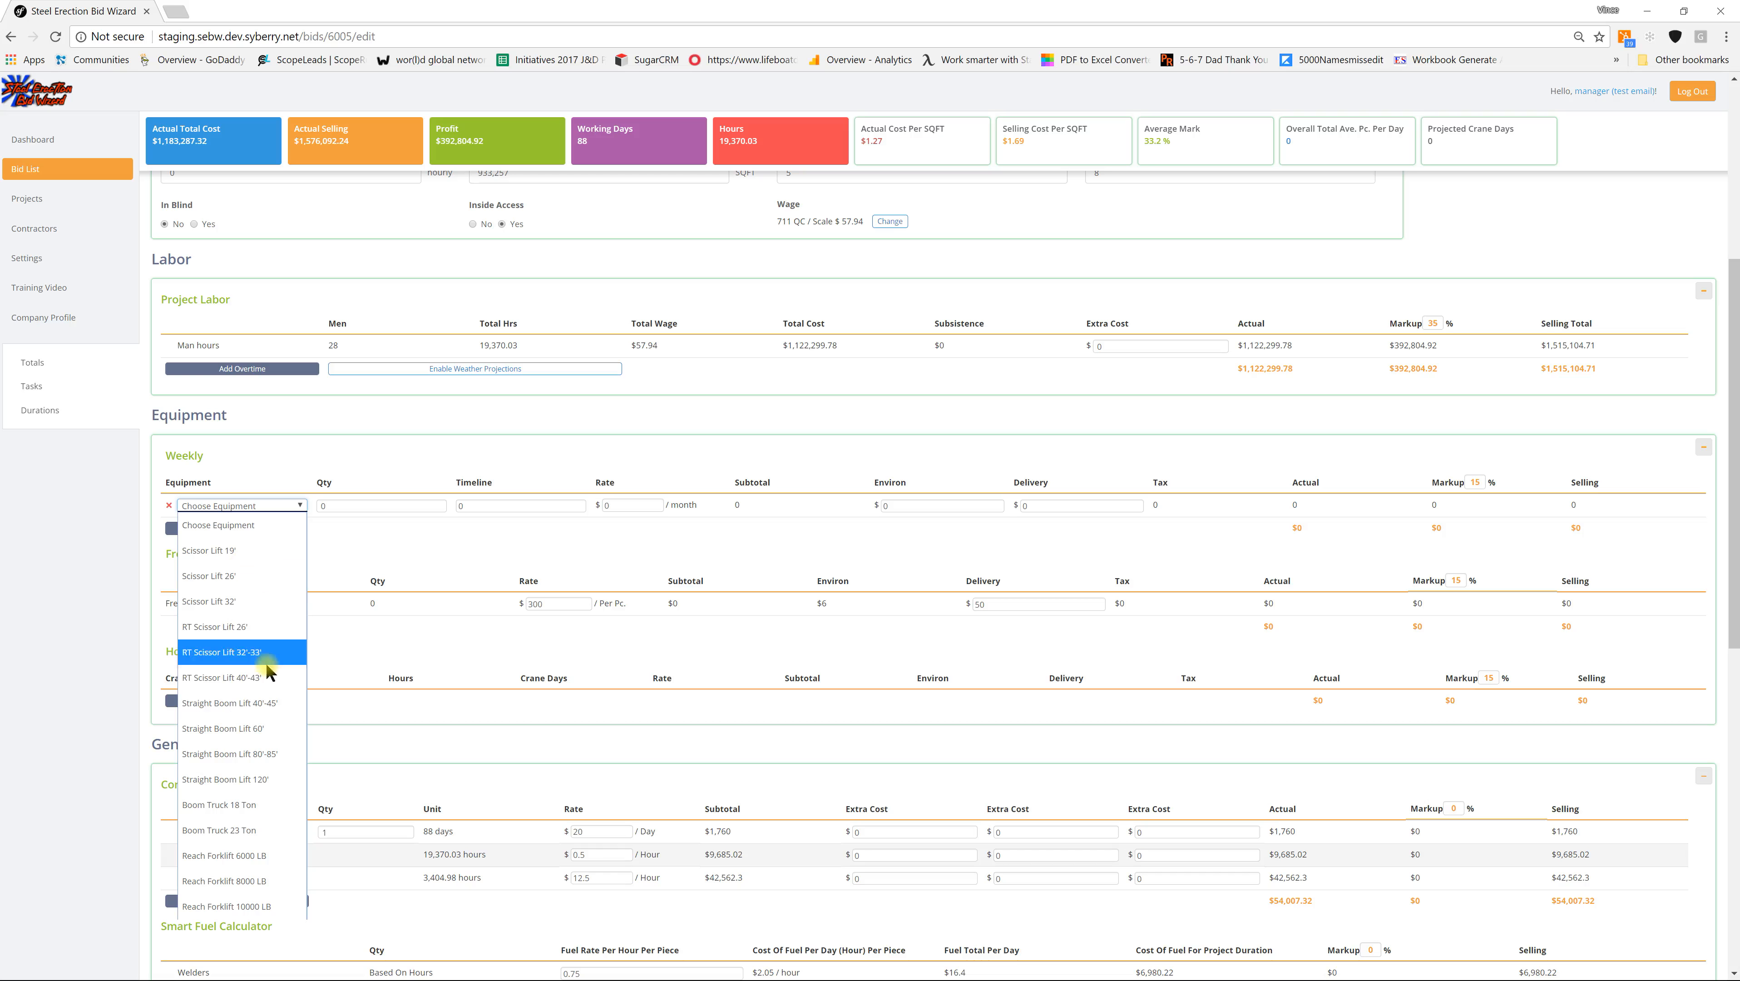
left_click(247, 906)
left_click(318, 505)
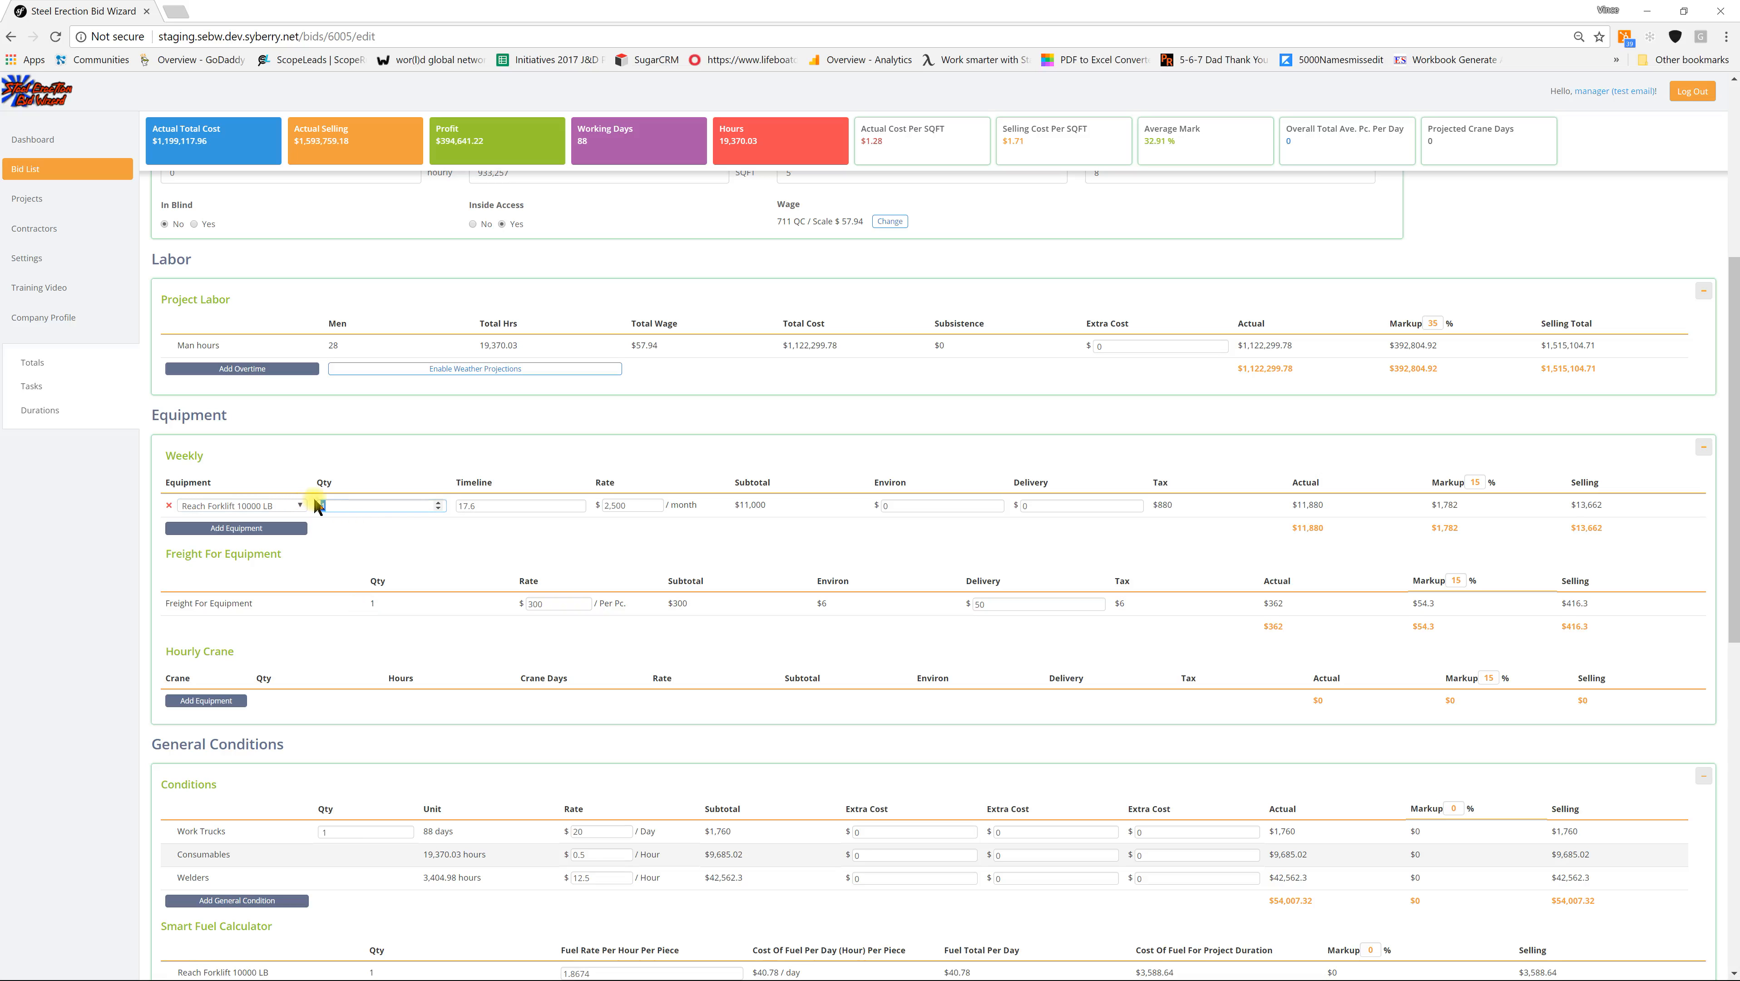
type("2")
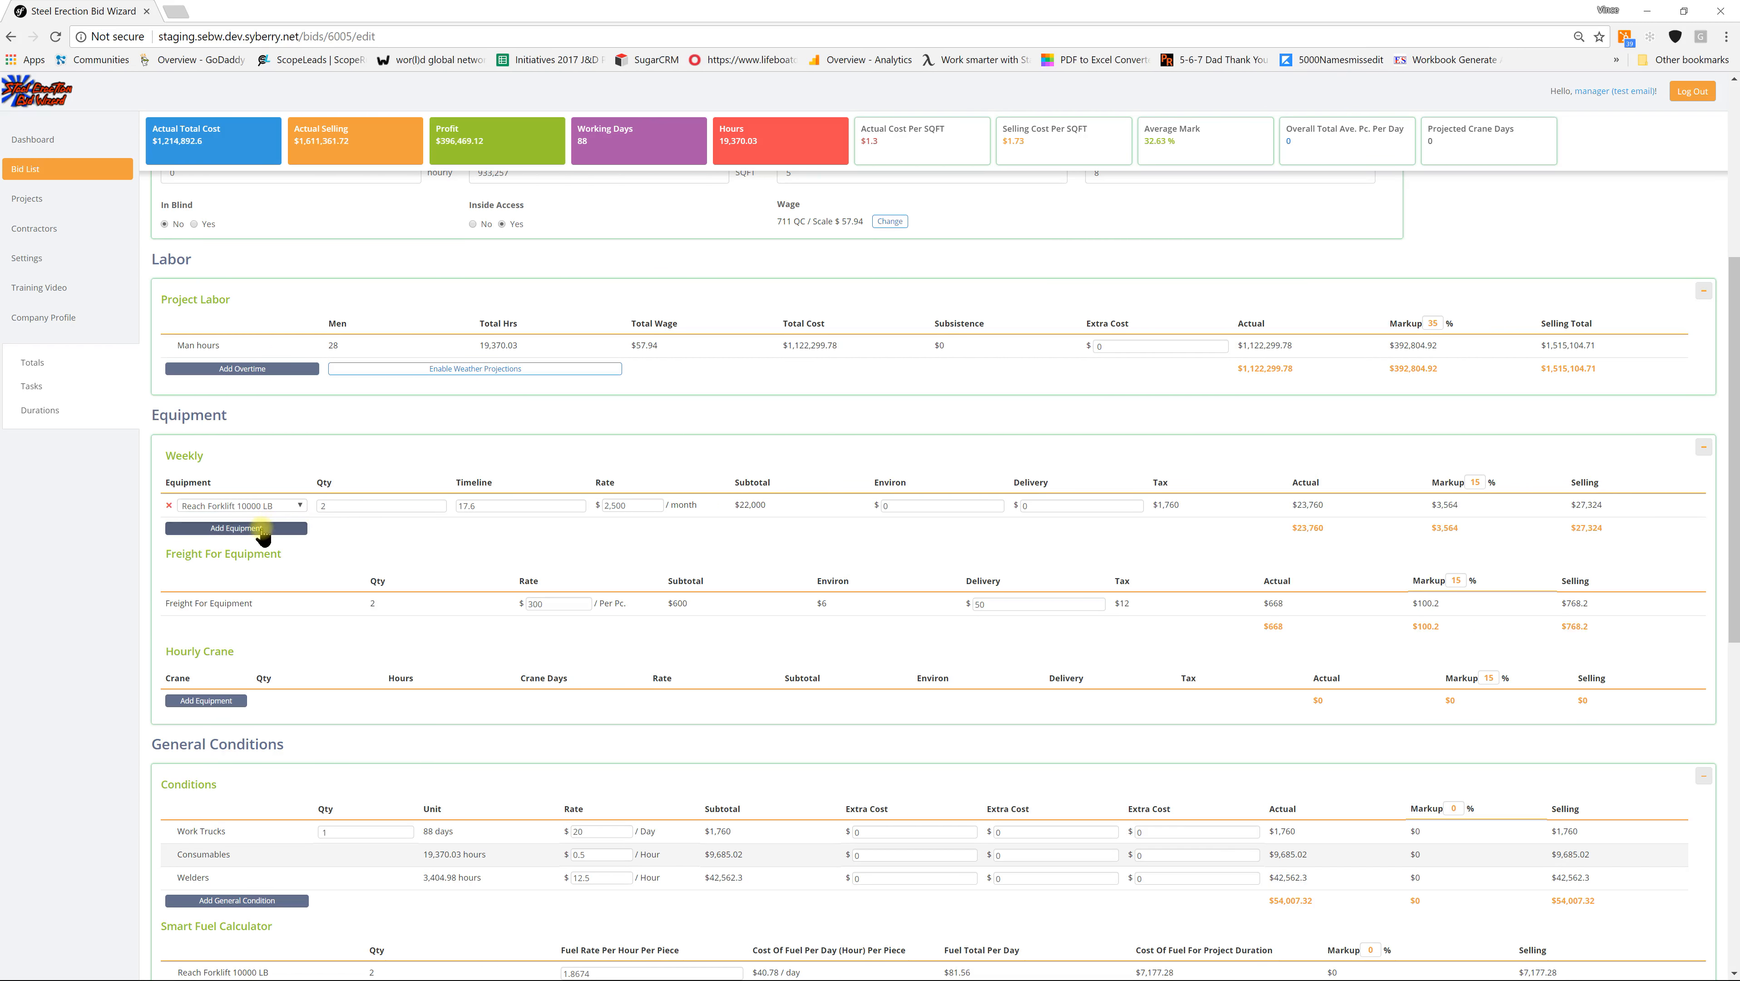
Step: Add an RT Scissor Lift 40'-43' to the weekly equipment with a quantity of 8
left_click(262, 528)
left_click(266, 529)
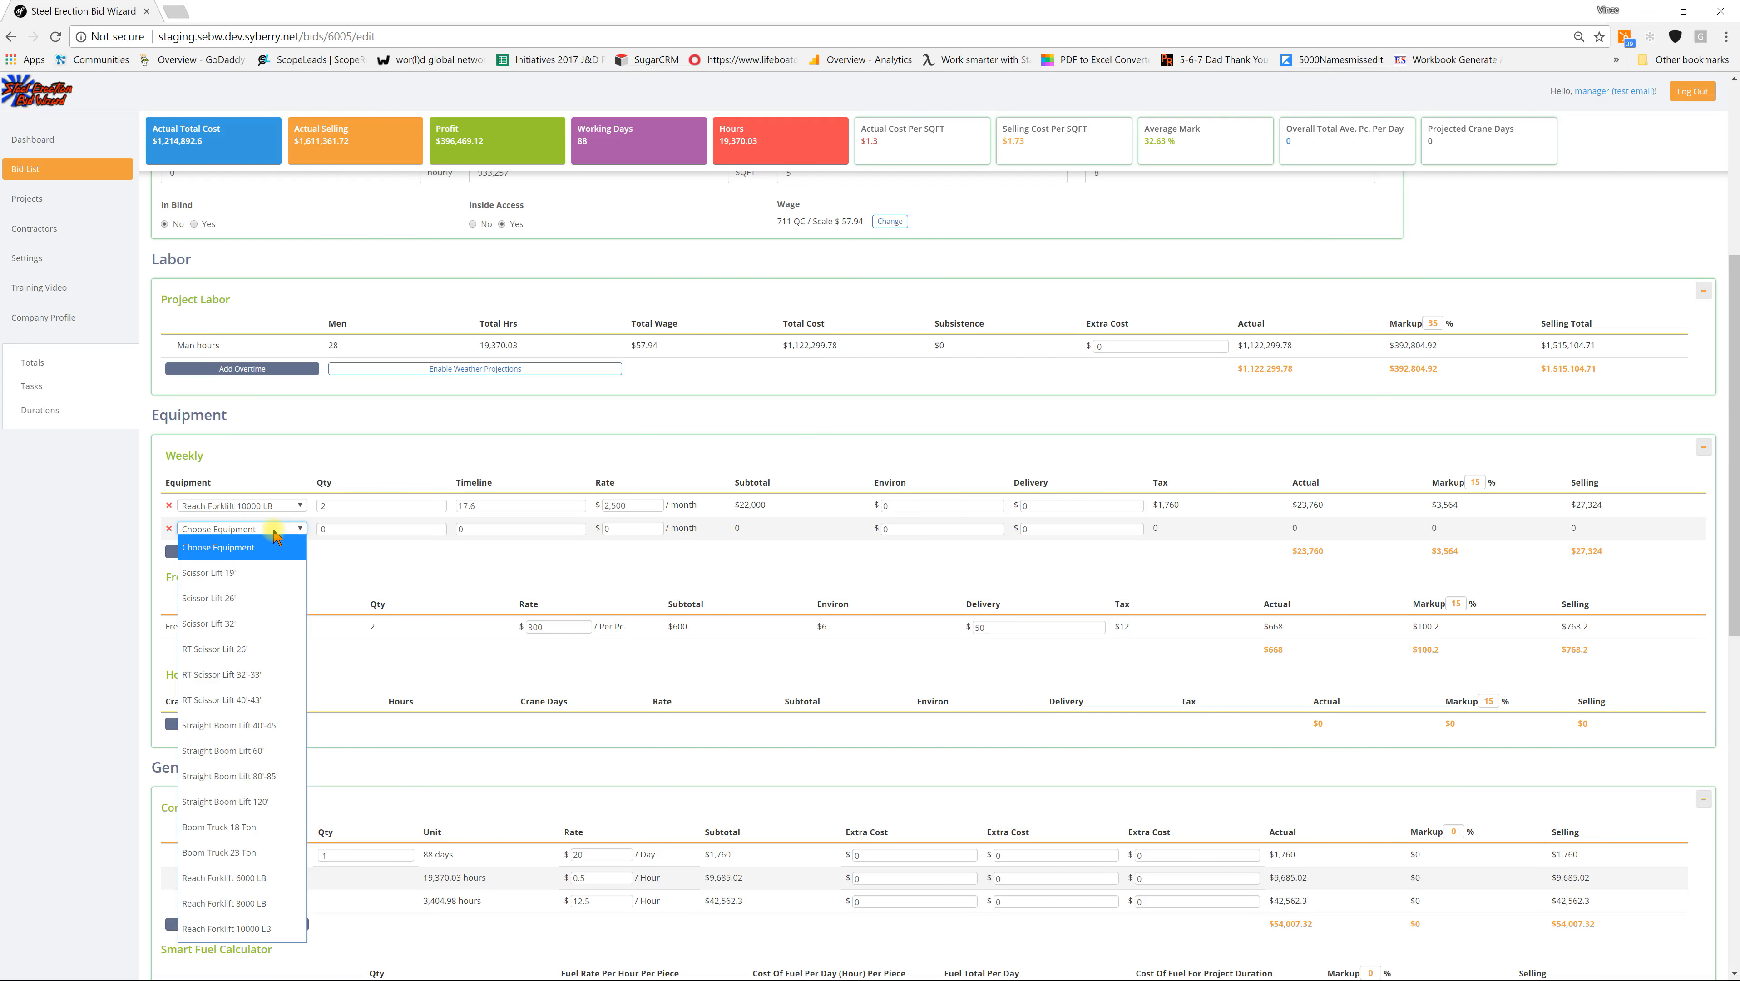
left_click(244, 700)
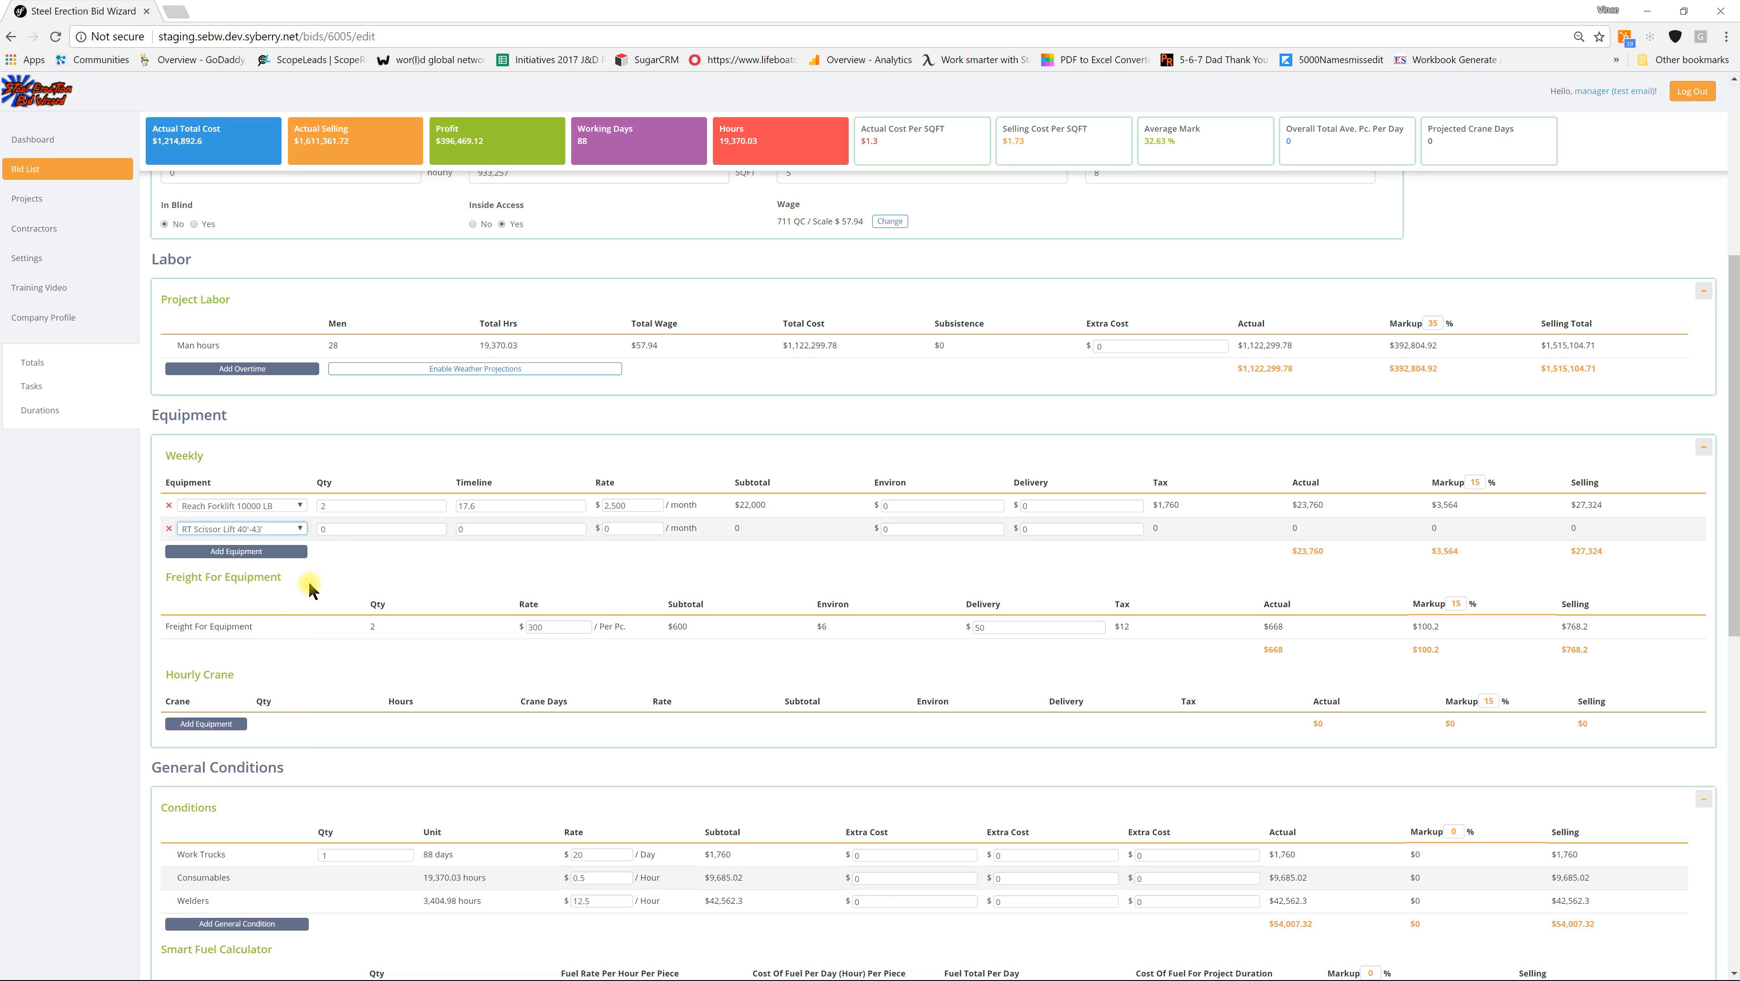
double_click(313, 530)
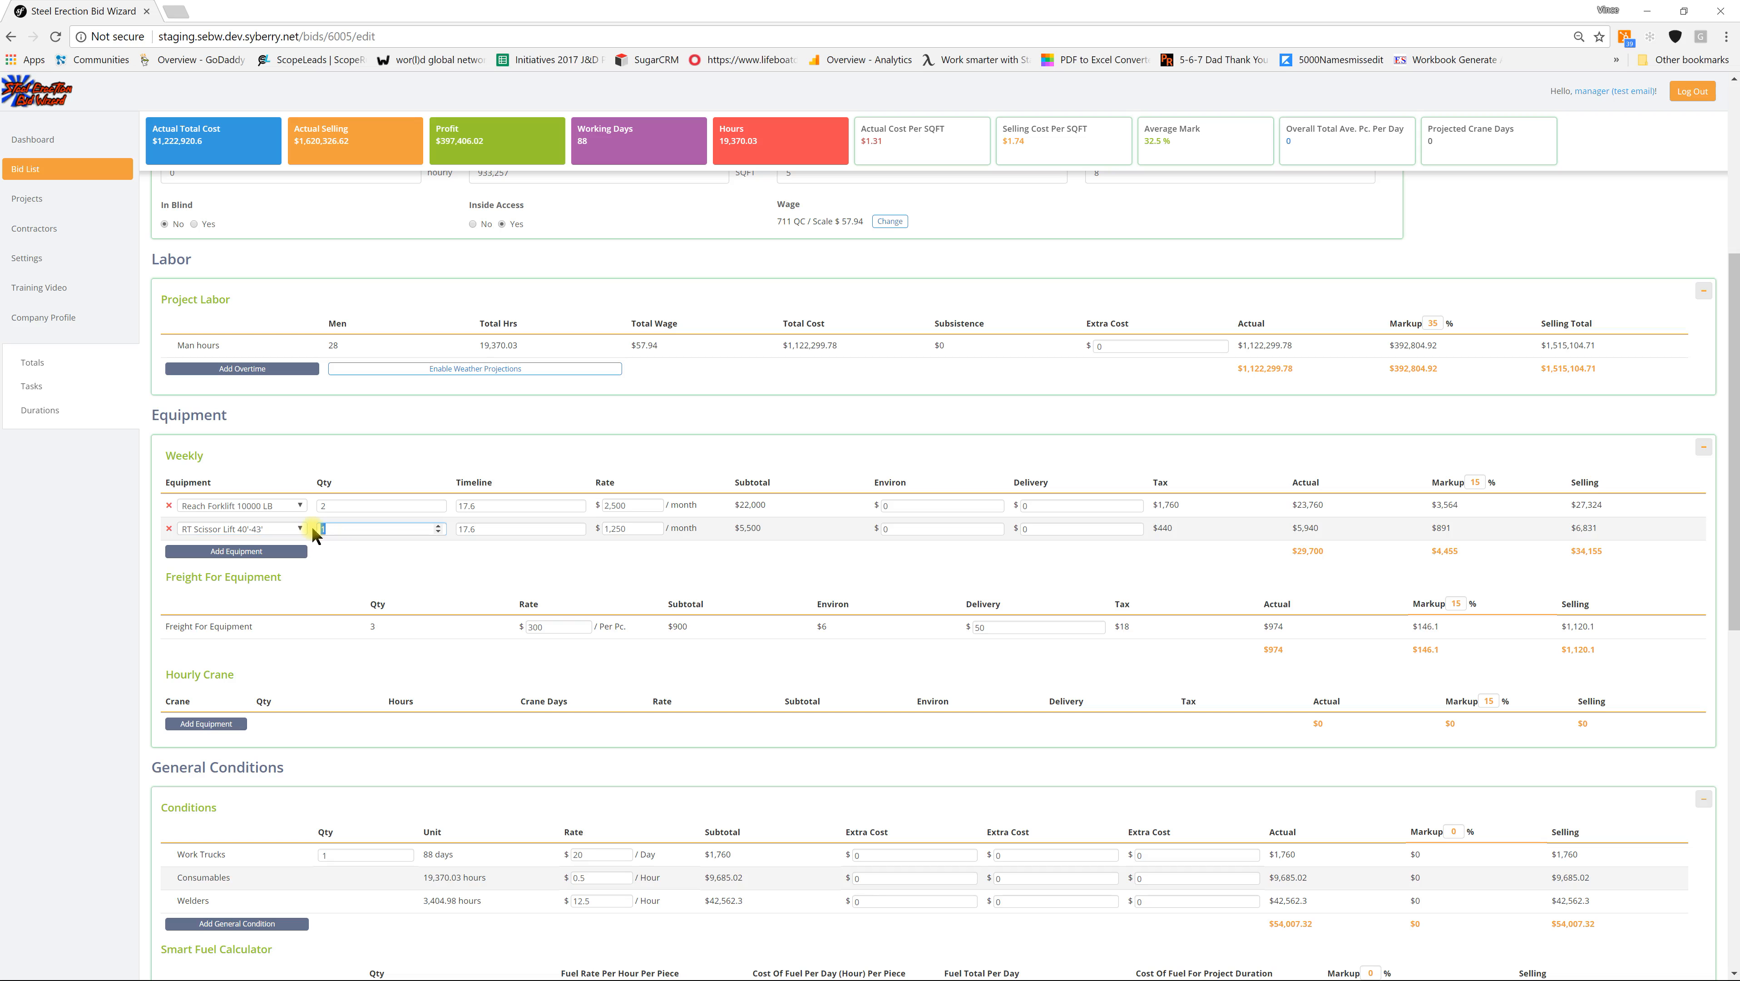
type("8")
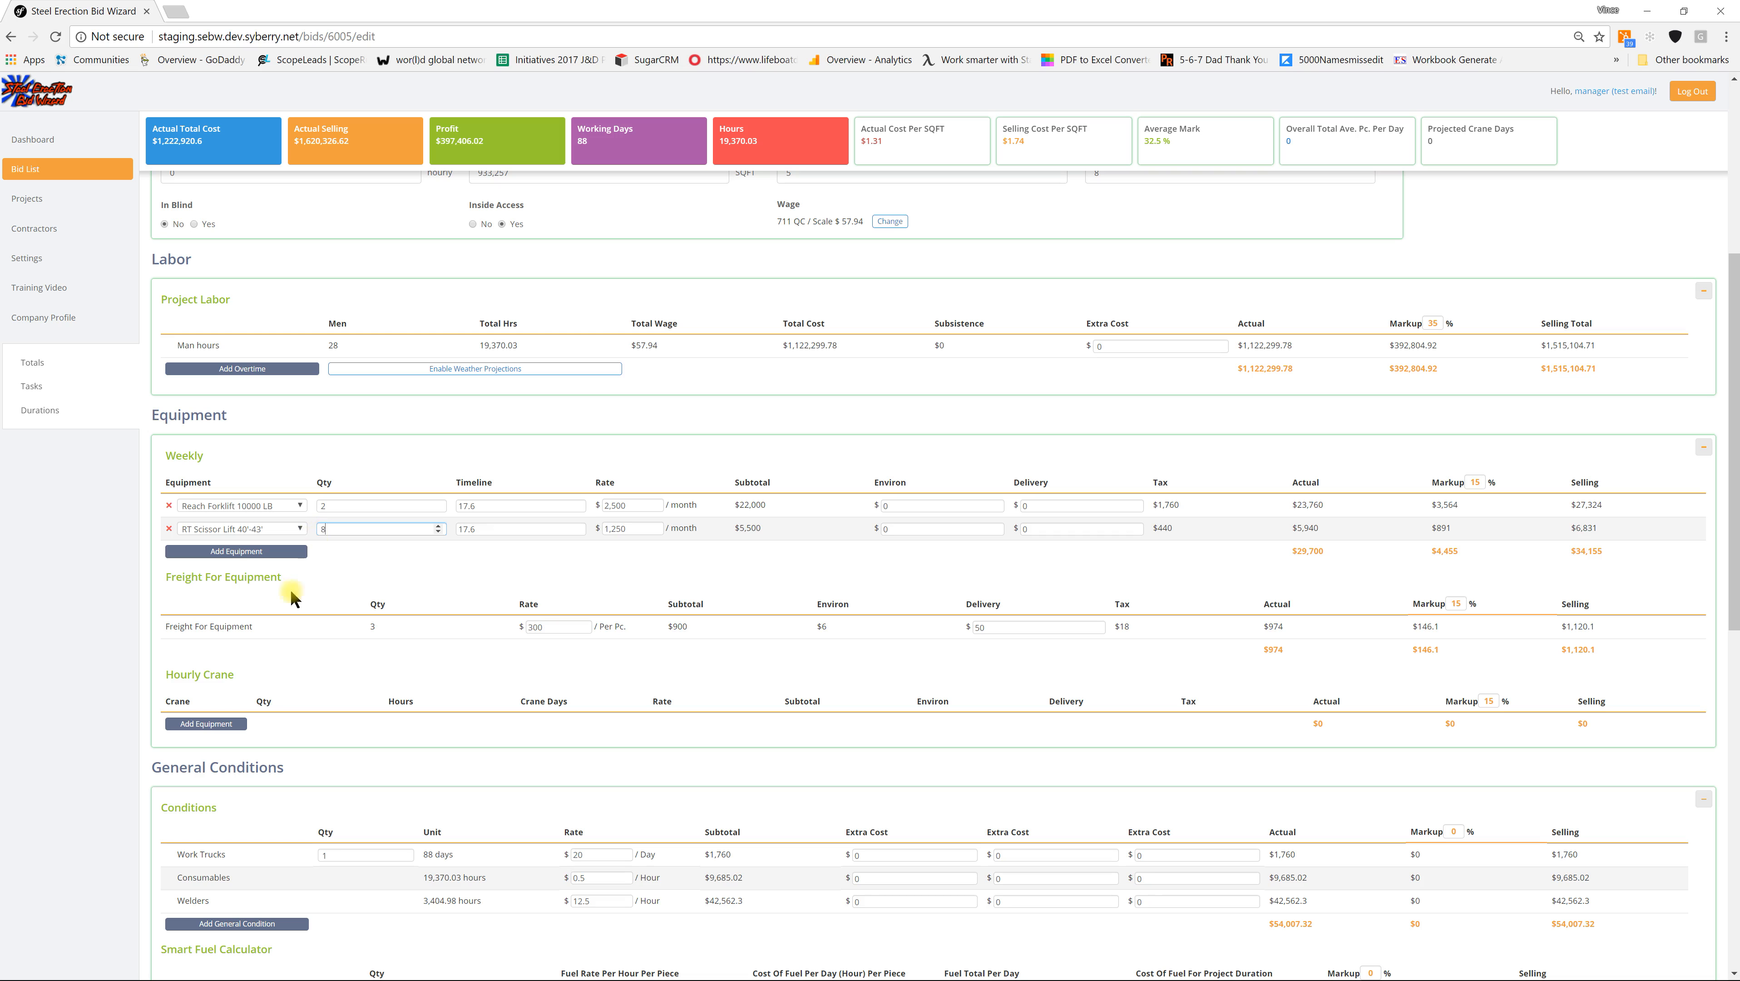
Step: Add a Straight Boom Lift 40'-45' to the weekly equipment with a quantity of 12
left_click(248, 552)
left_click(271, 552)
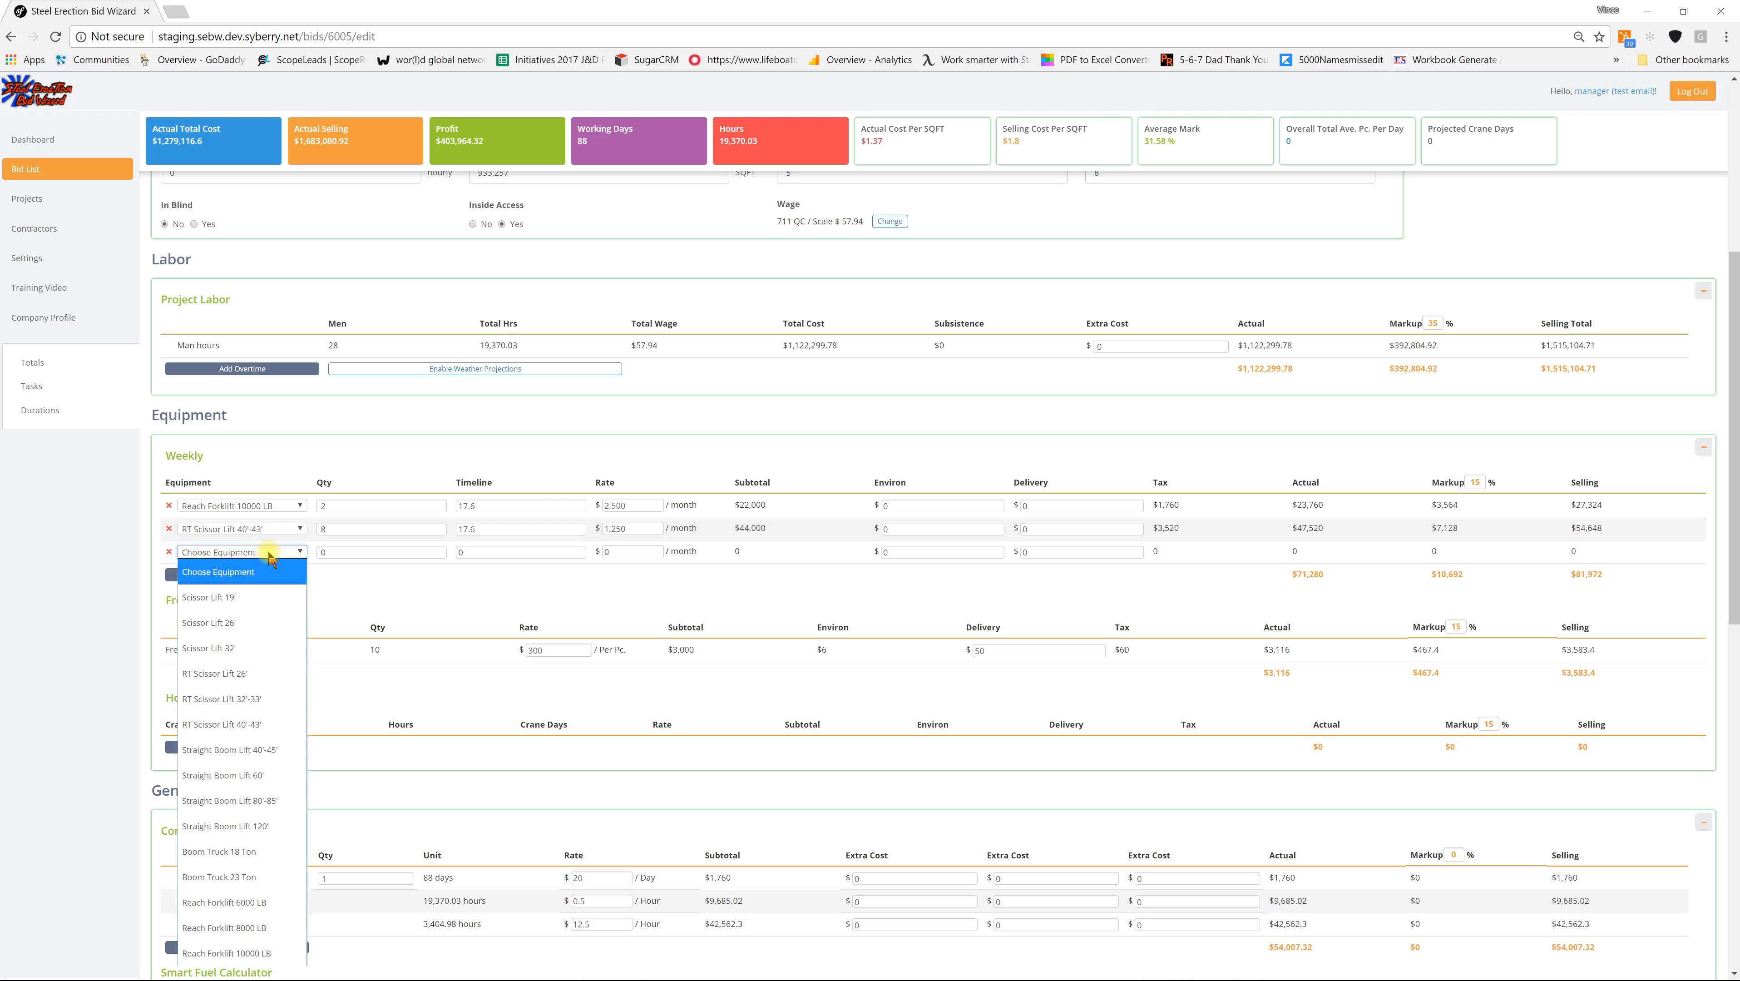
left_click(249, 749)
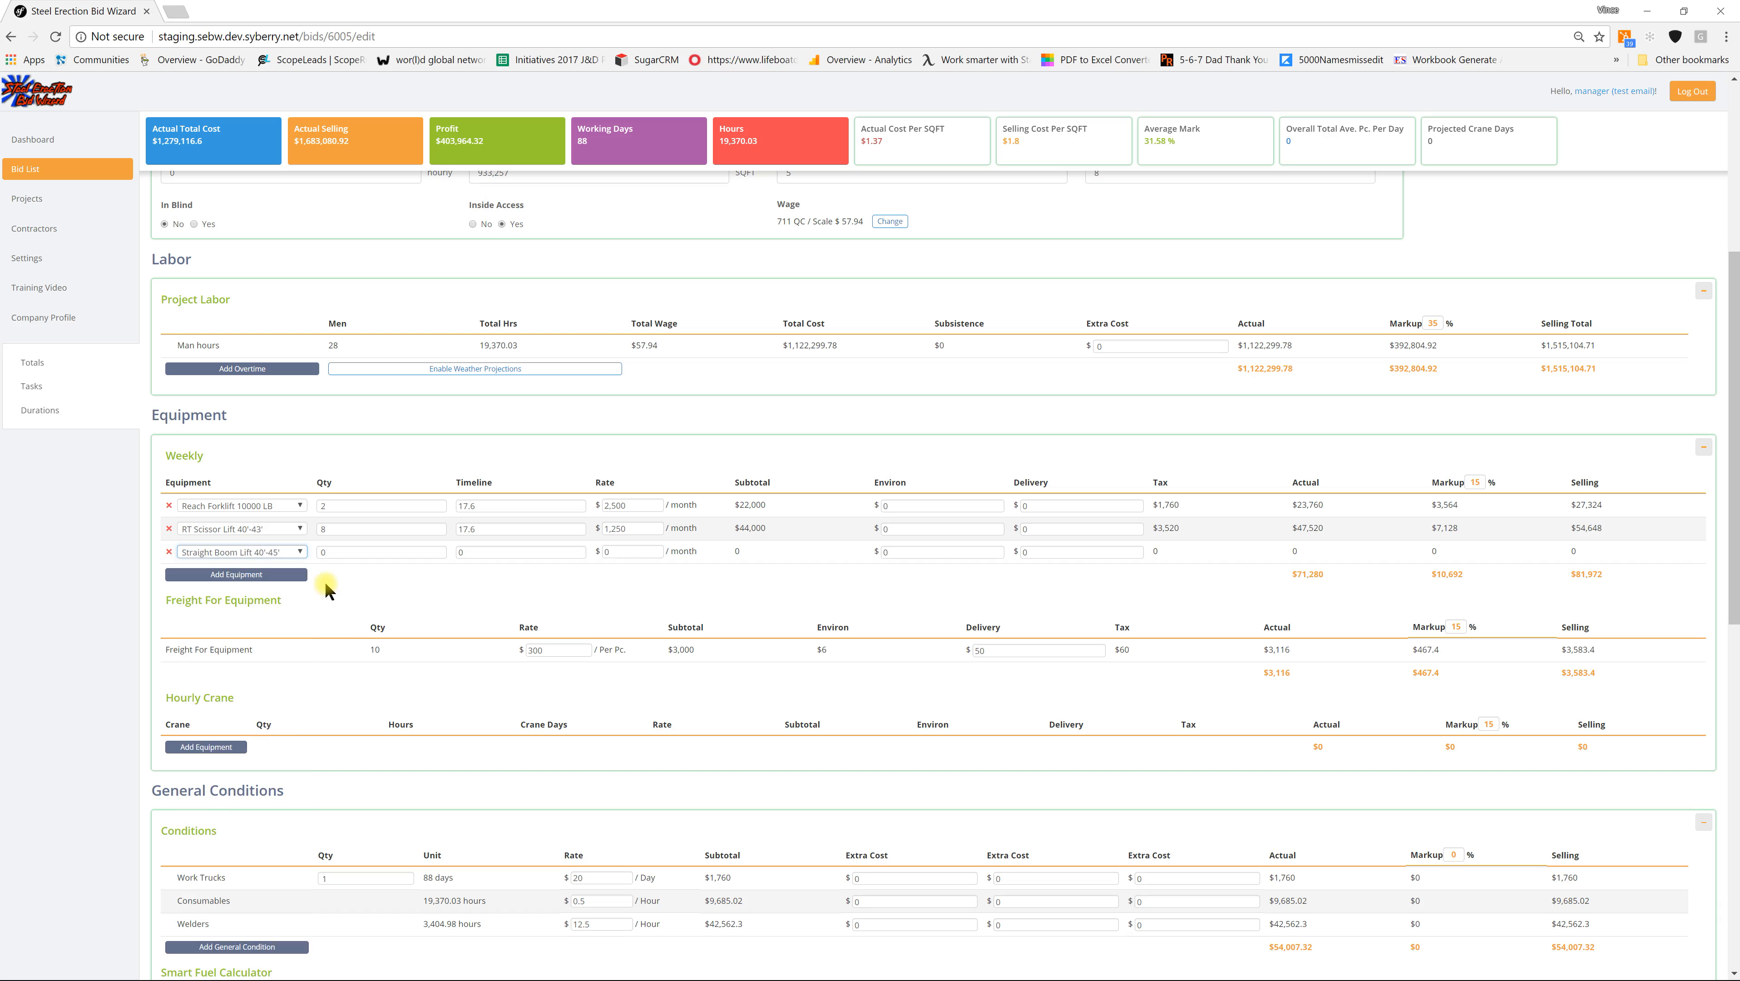
left_click(323, 552)
type("12")
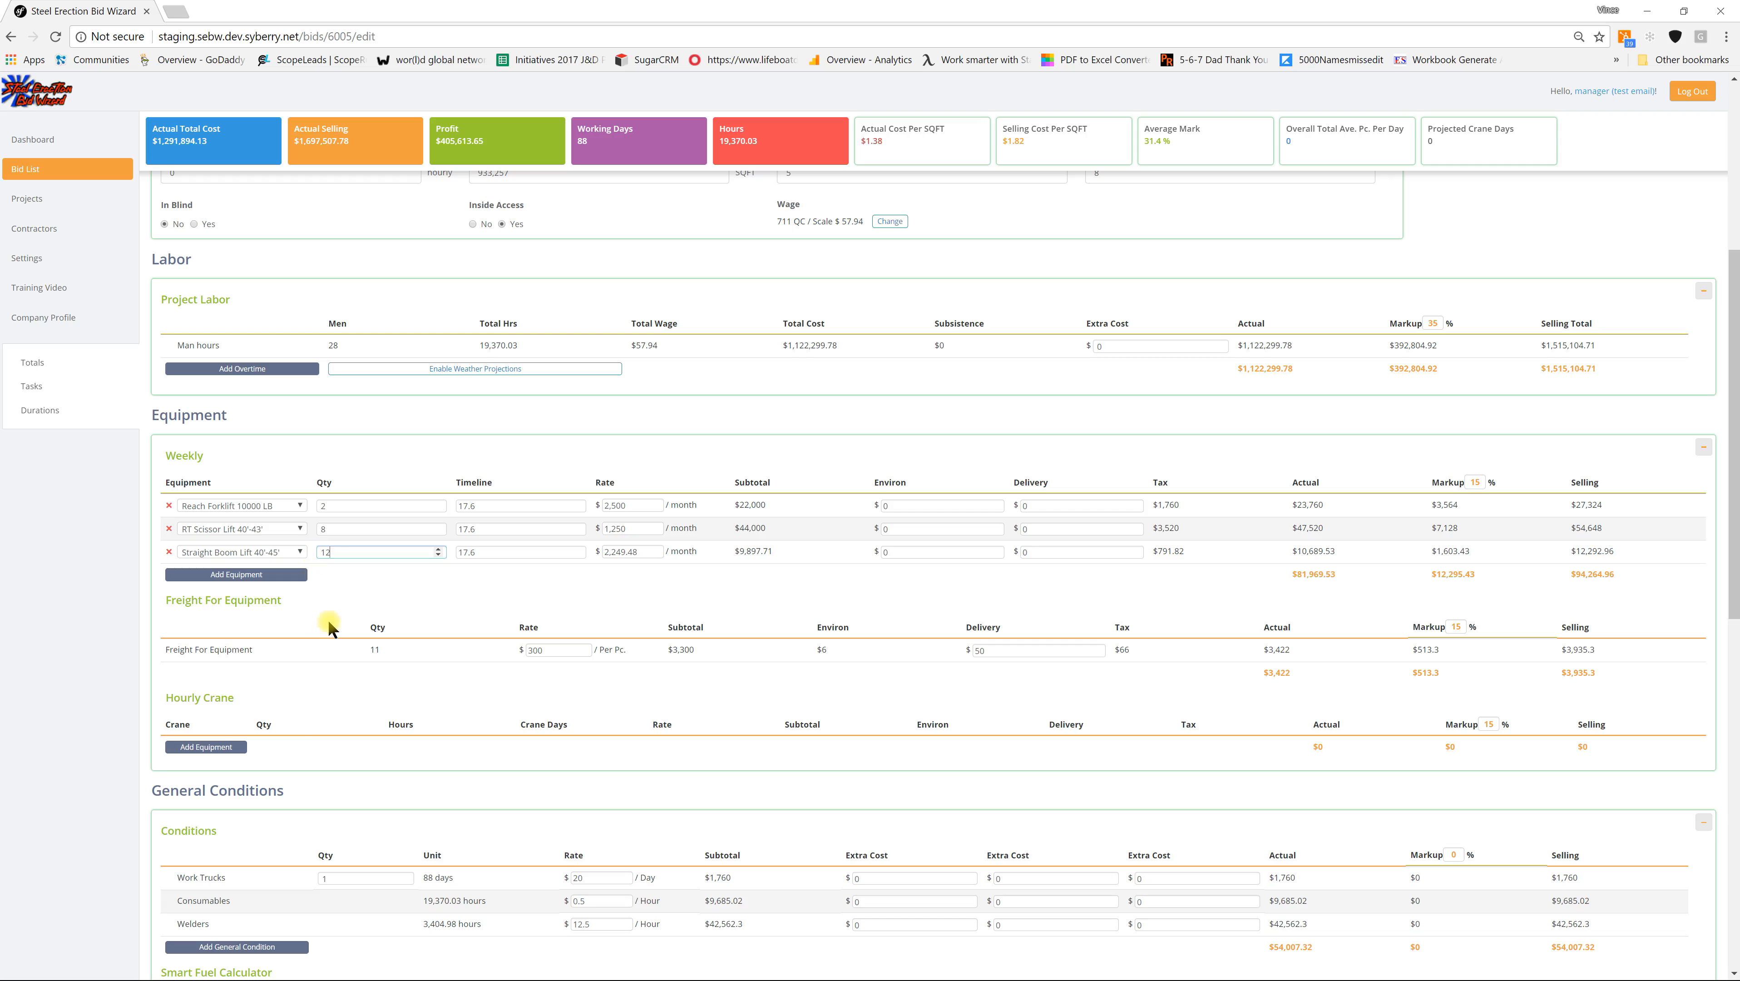
left_click(309, 721)
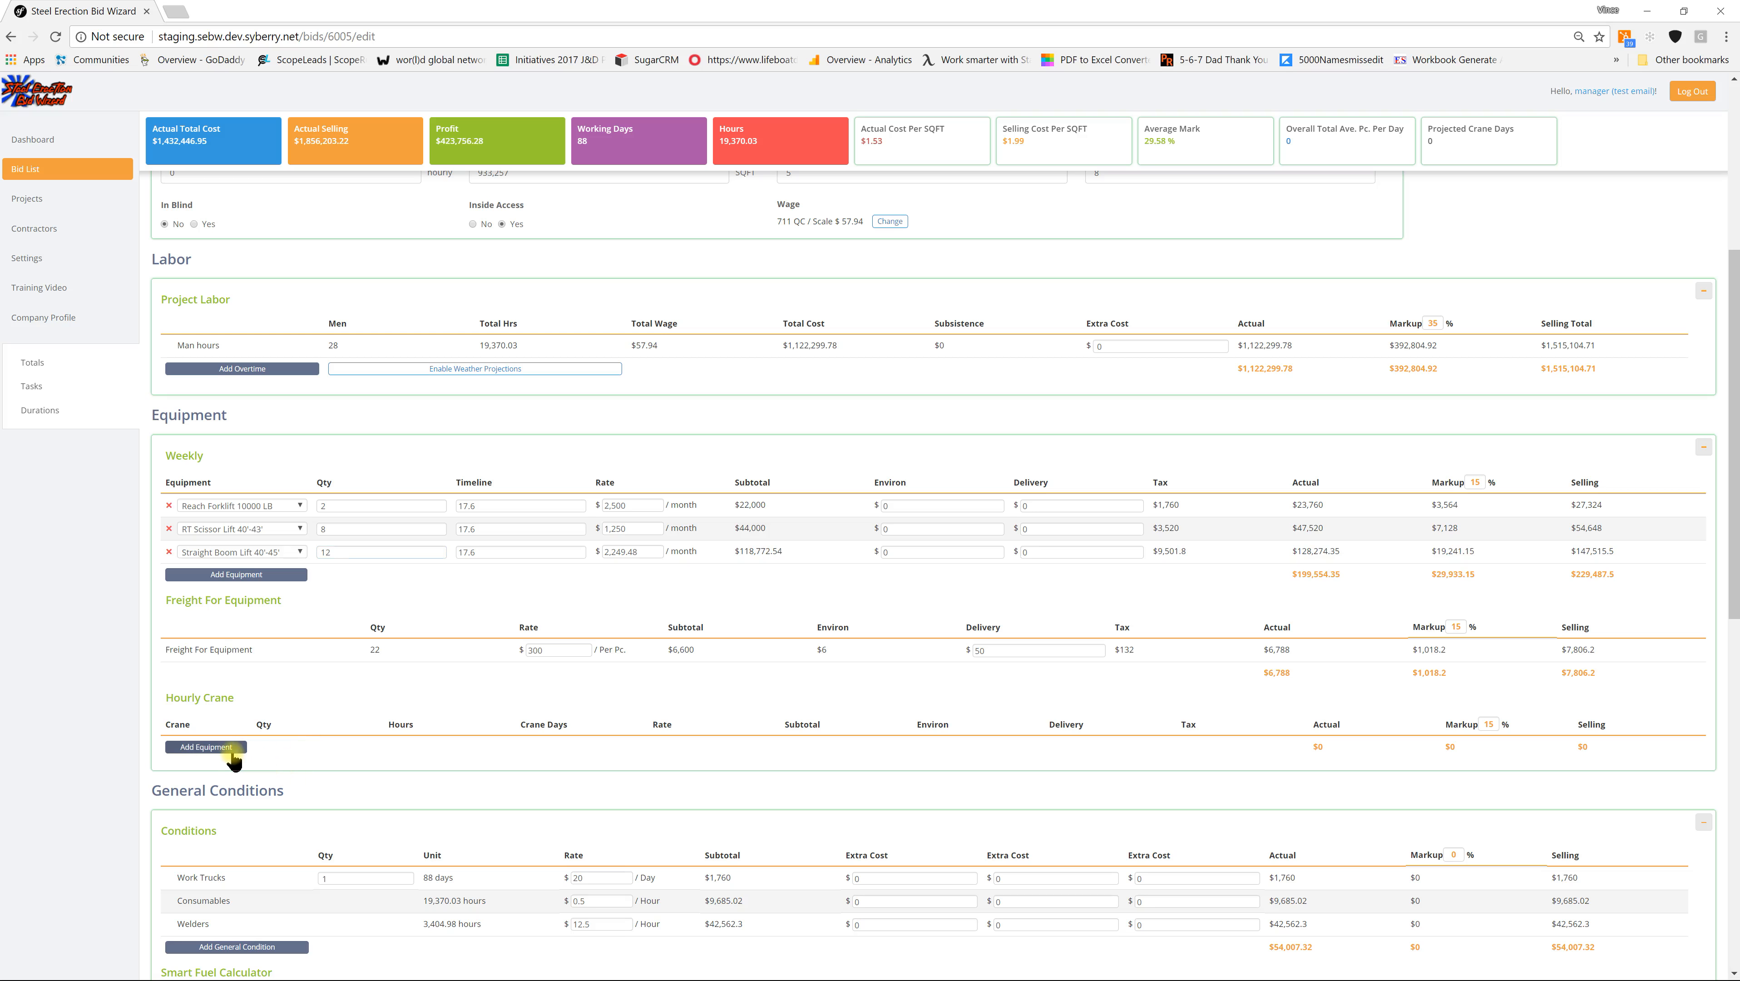
Step: Add a 40 Ton Crane to the hourly cranes with a quantity of 2
left_click(239, 747)
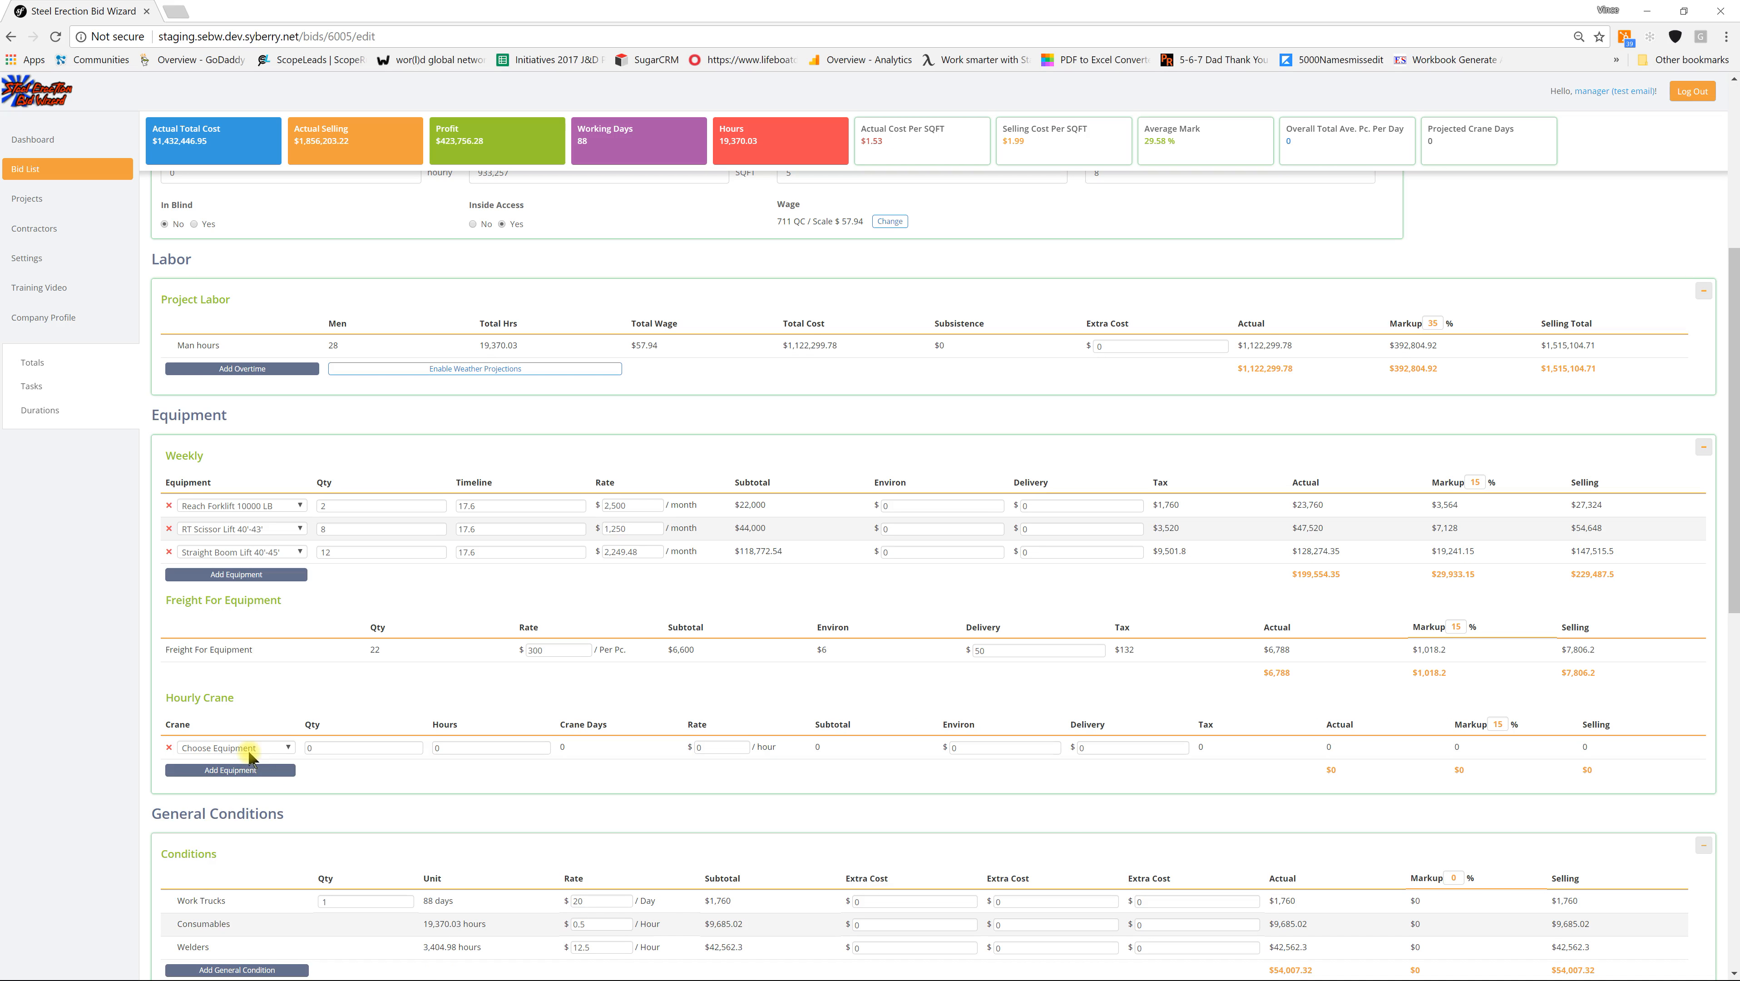
left_click(249, 748)
left_click(218, 792)
left_click_drag(314, 747, 300, 746)
type("2")
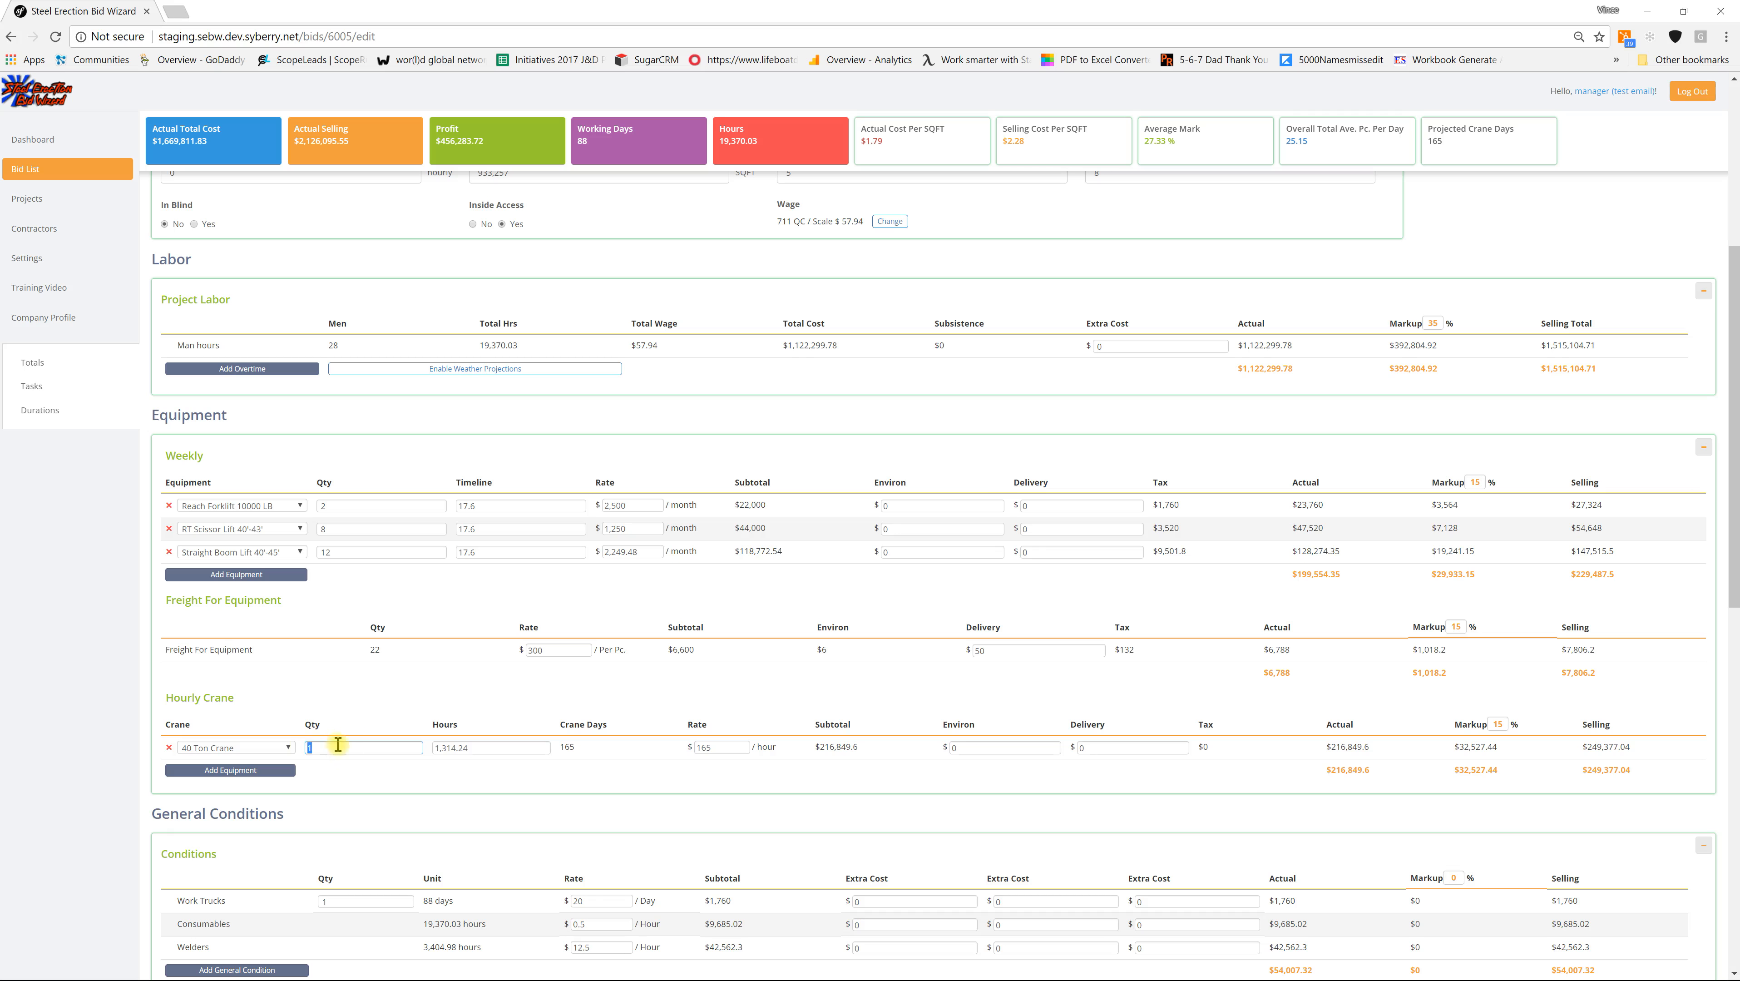
Step: Enable weather projections for the project labor and set their start date to 07/02/2018
left_click(36, 363)
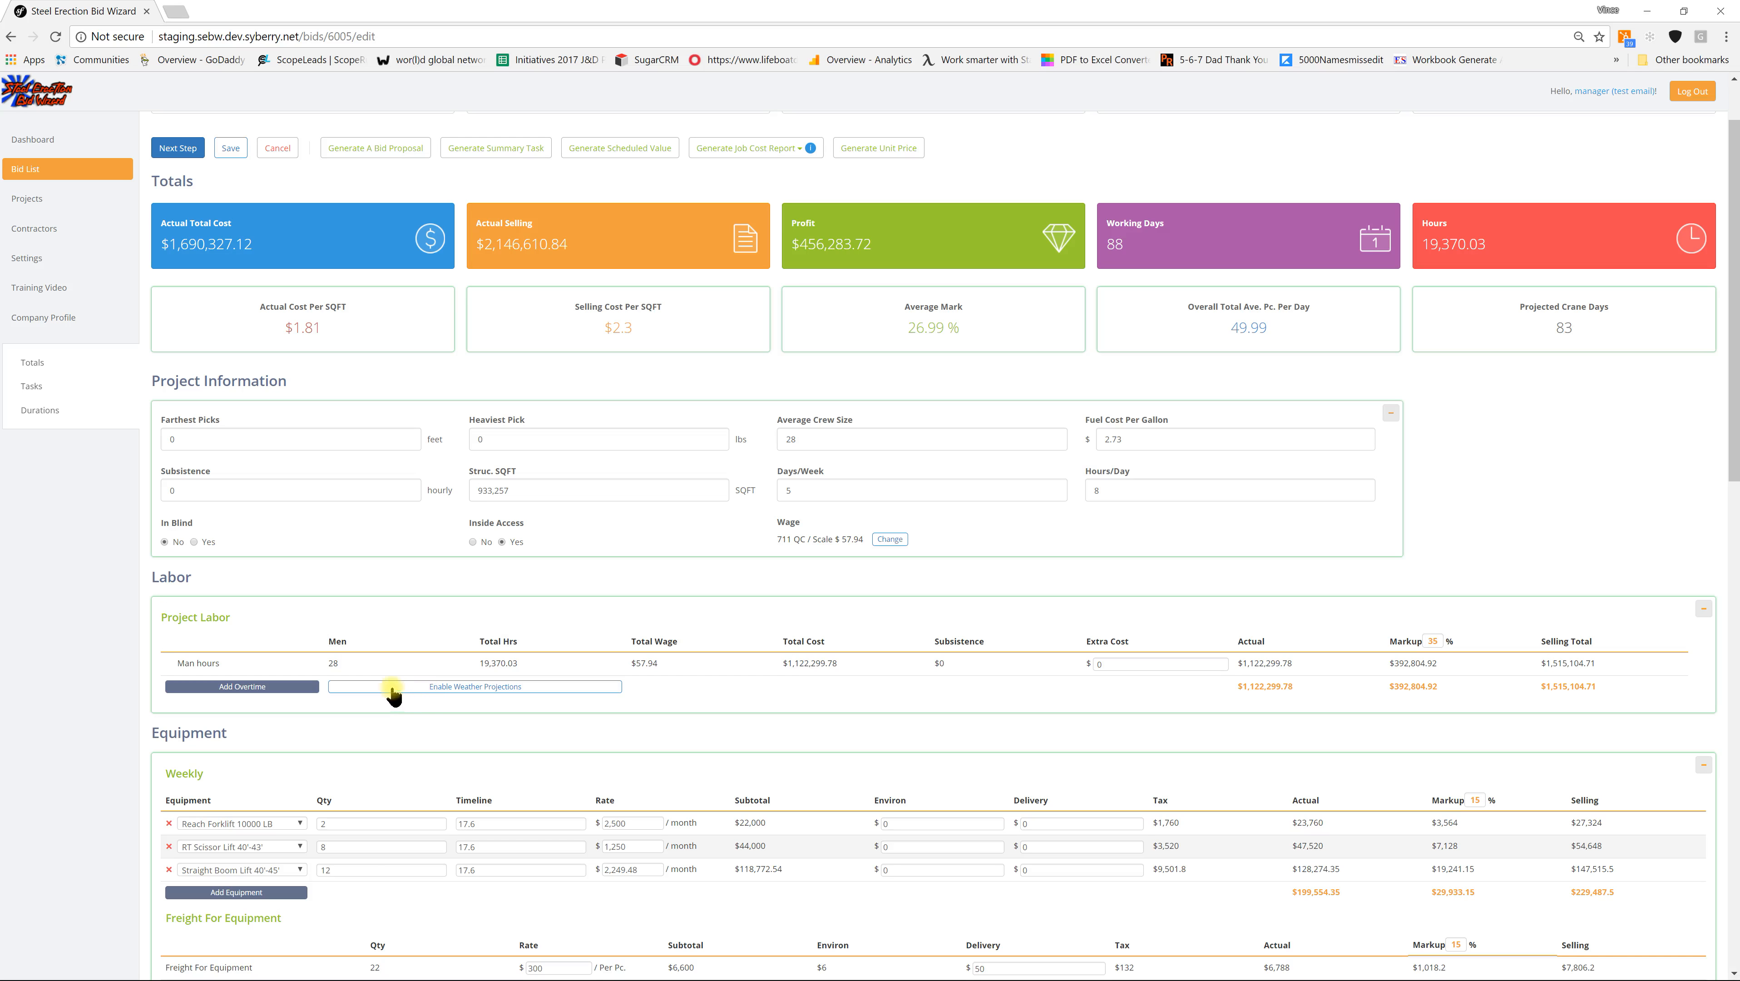
left_click(478, 687)
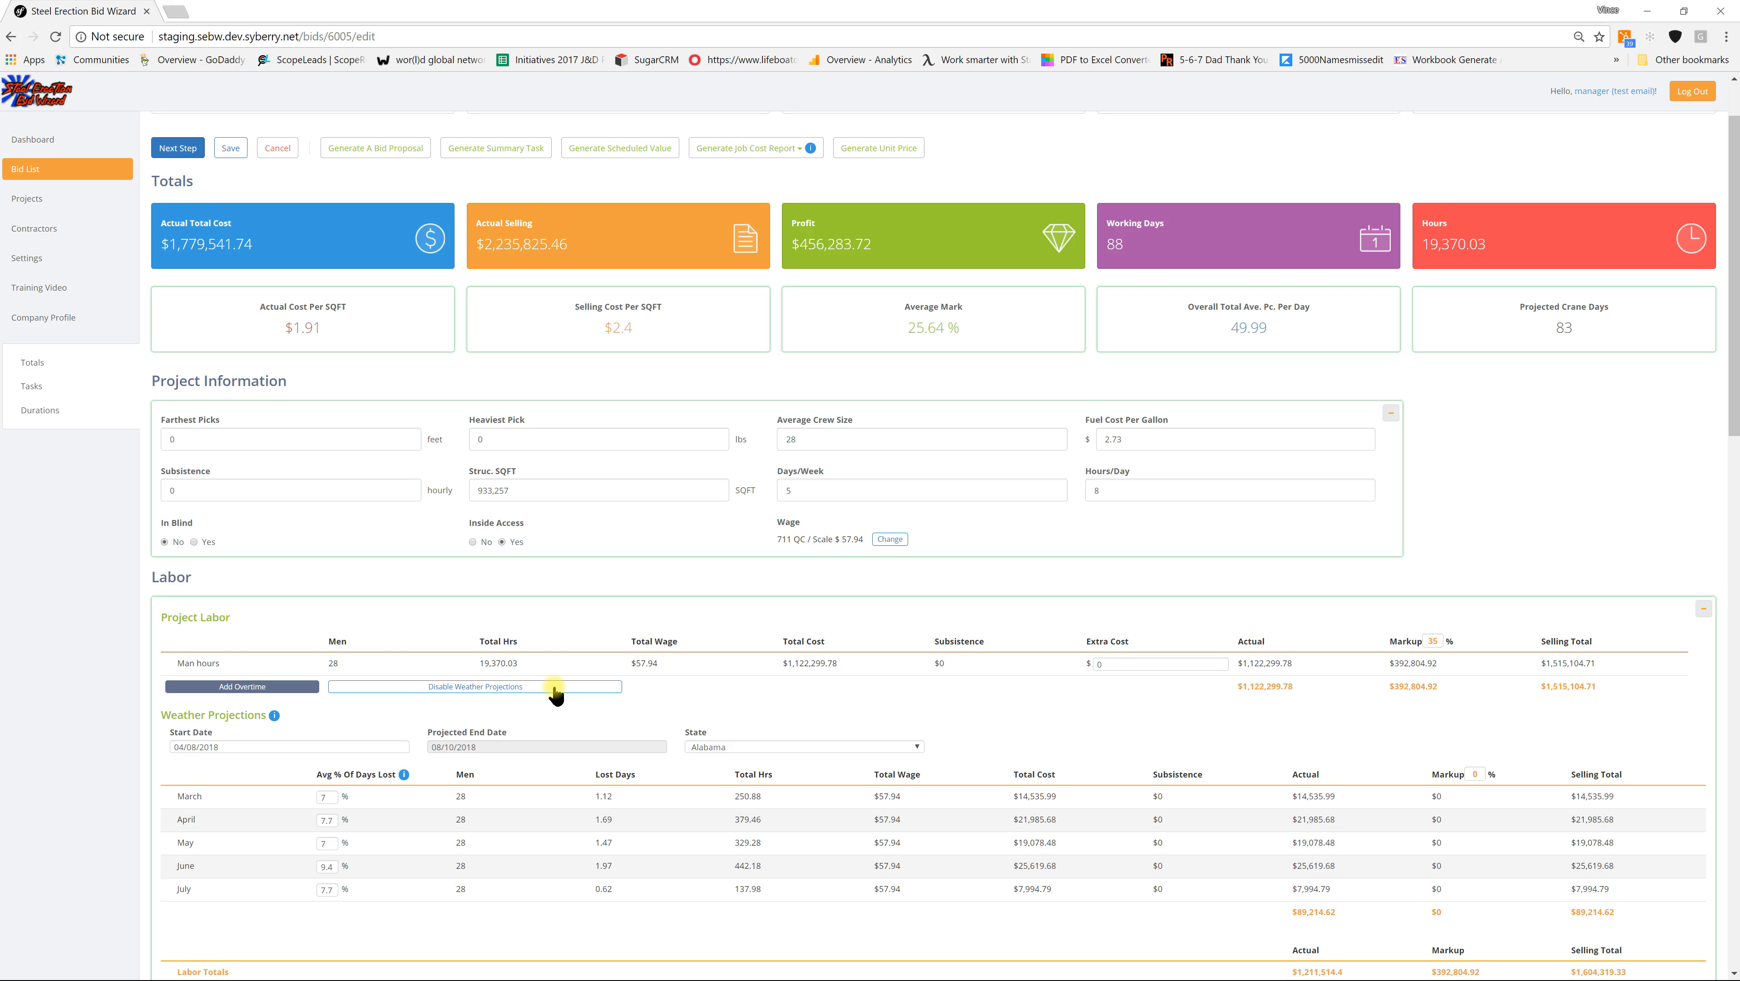
left_click(235, 749)
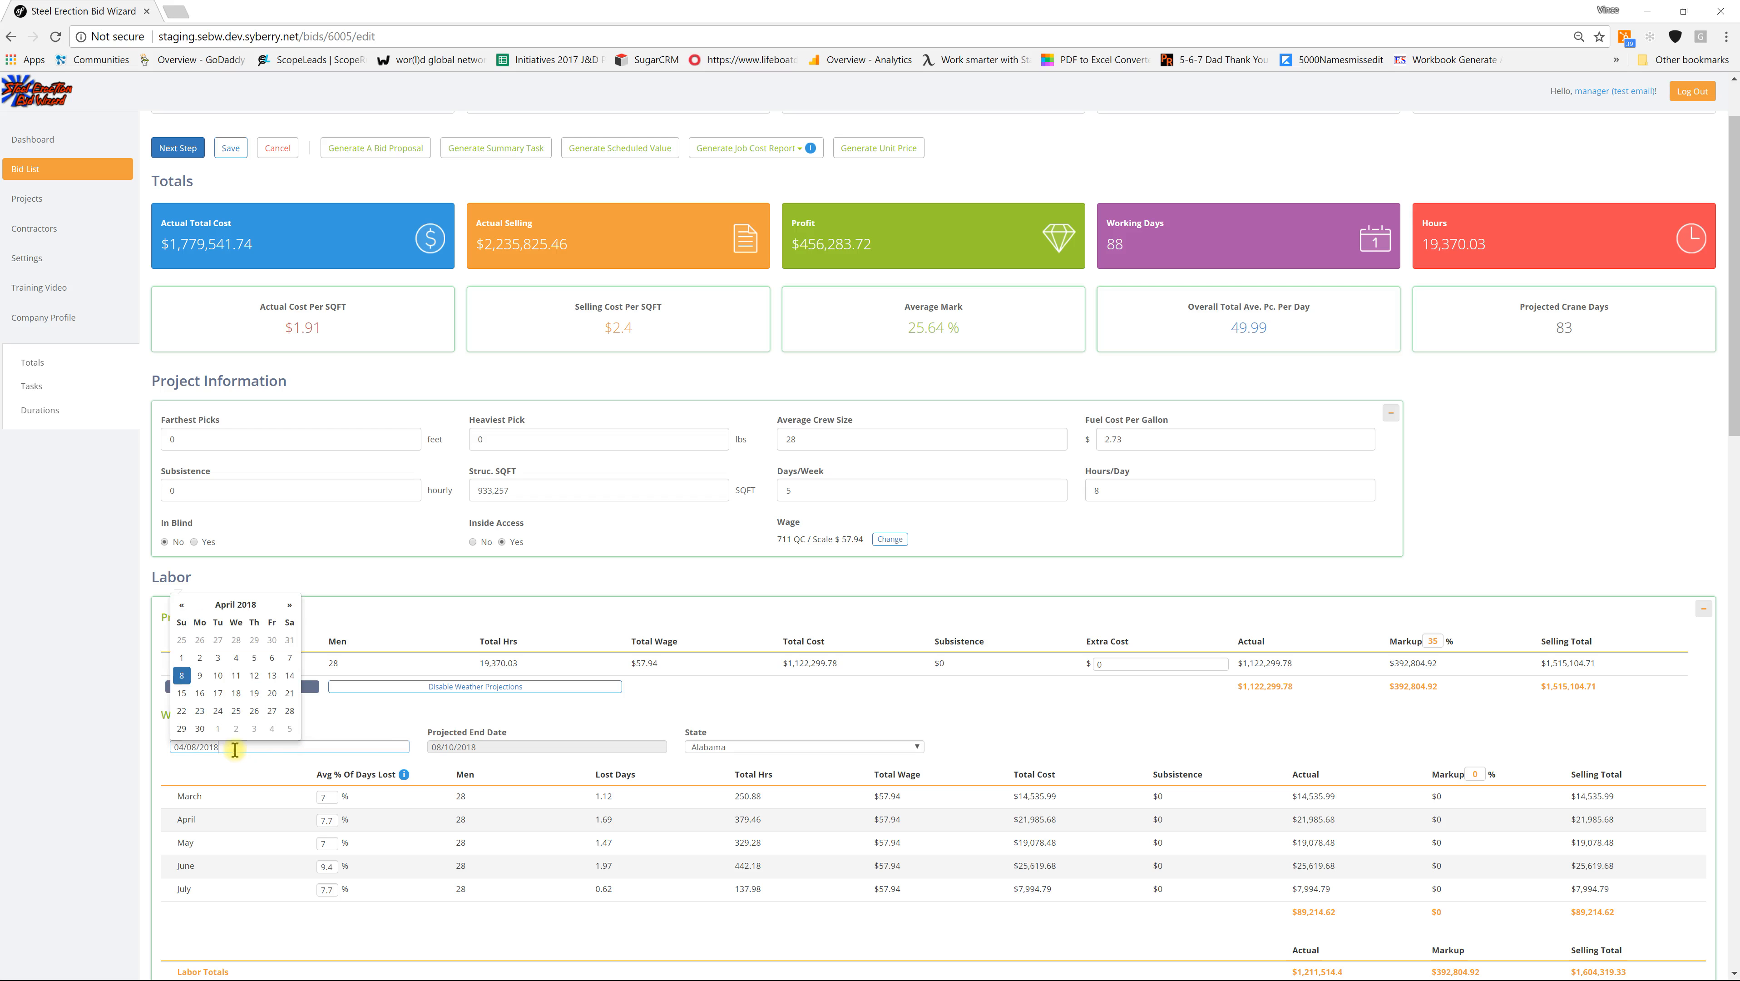
left_click(268, 756)
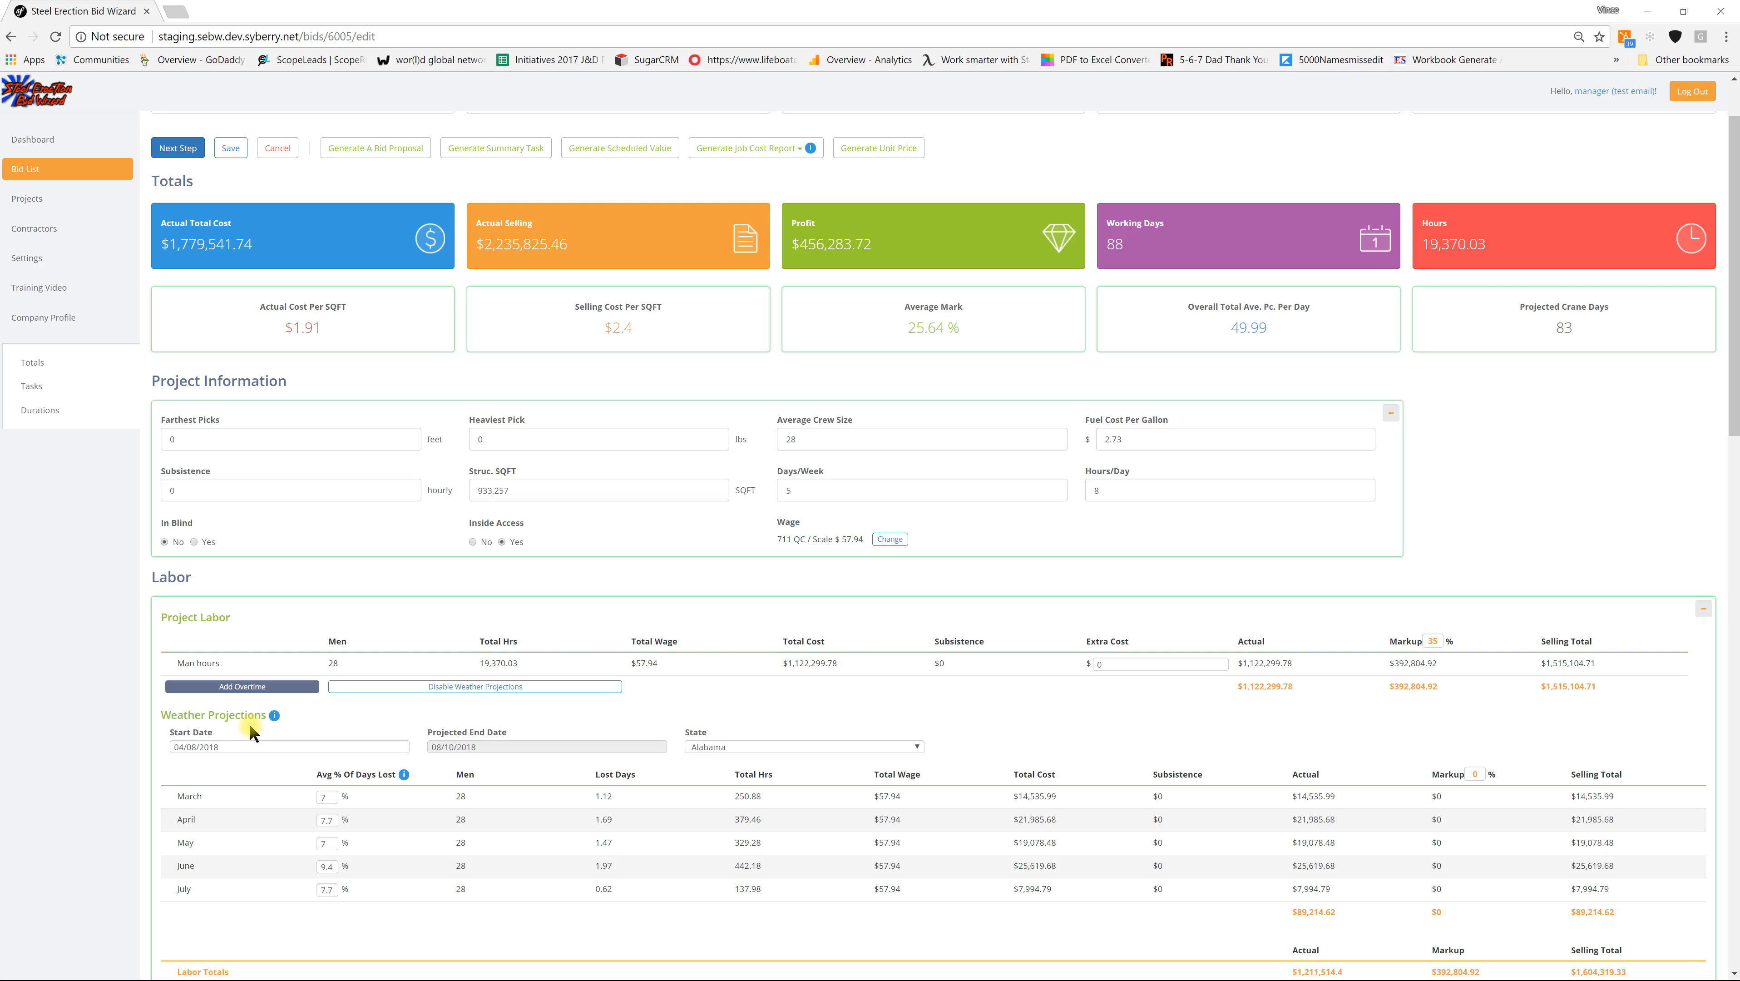
left_click(212, 746)
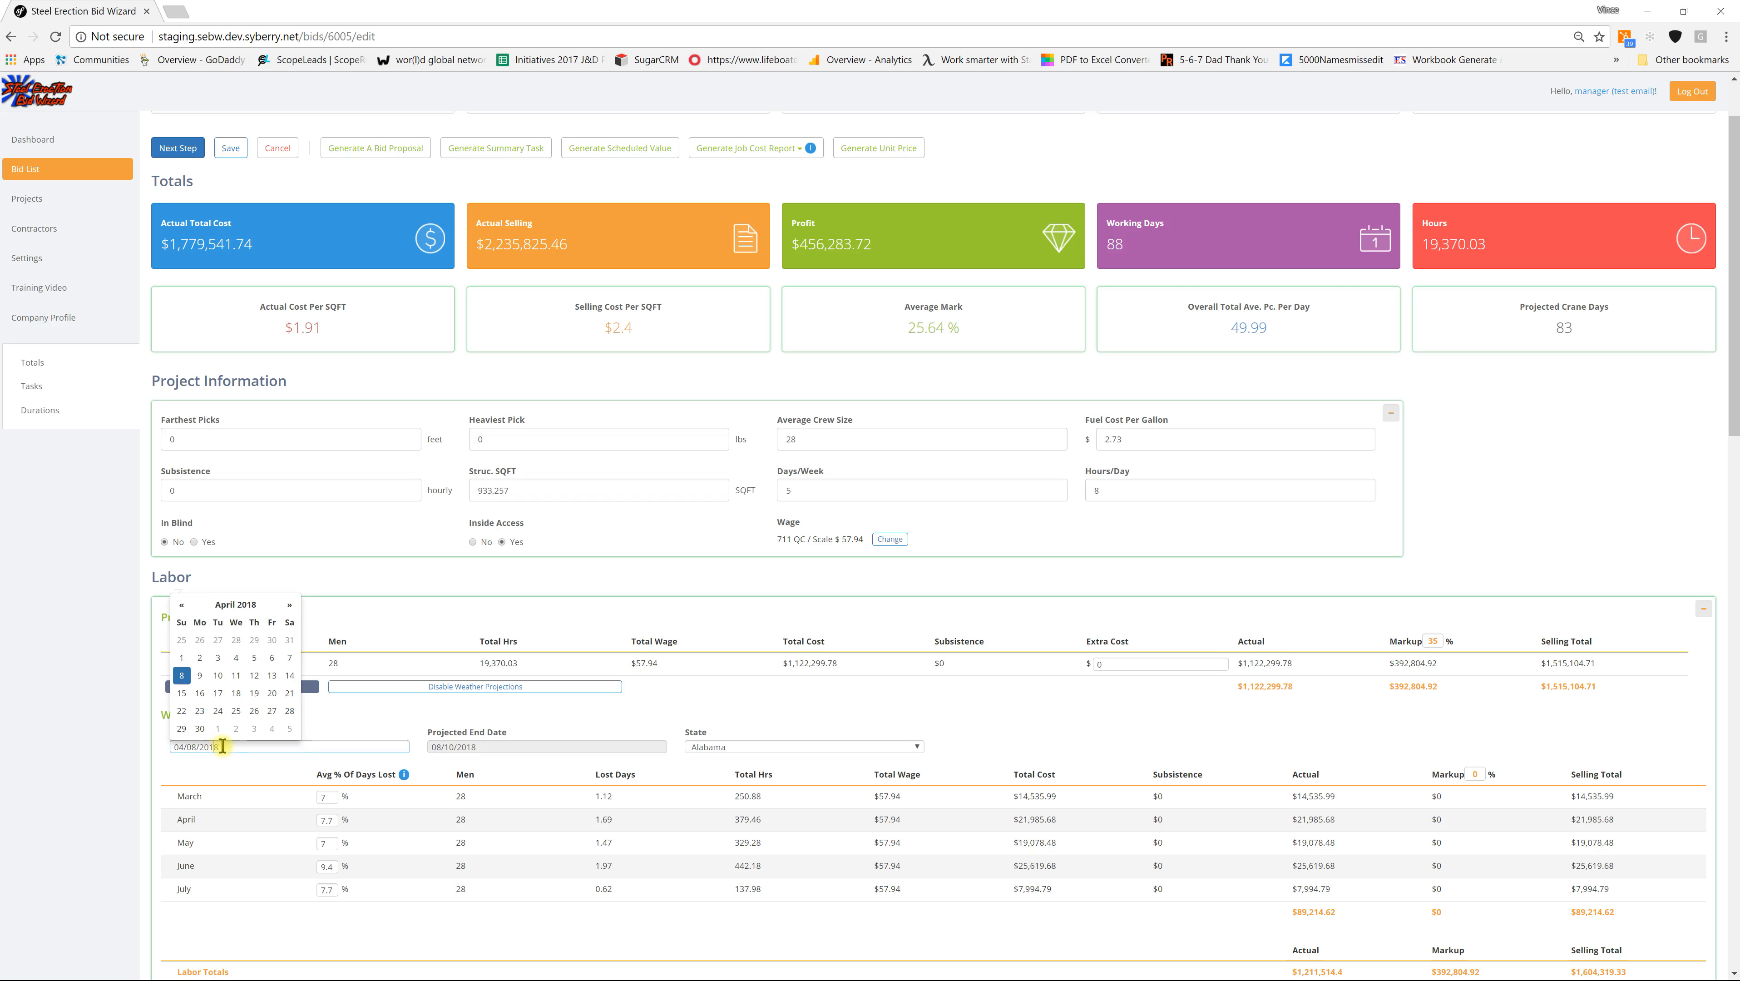
left_click(289, 605)
left_click(290, 605)
left_click(290, 605)
left_click(201, 658)
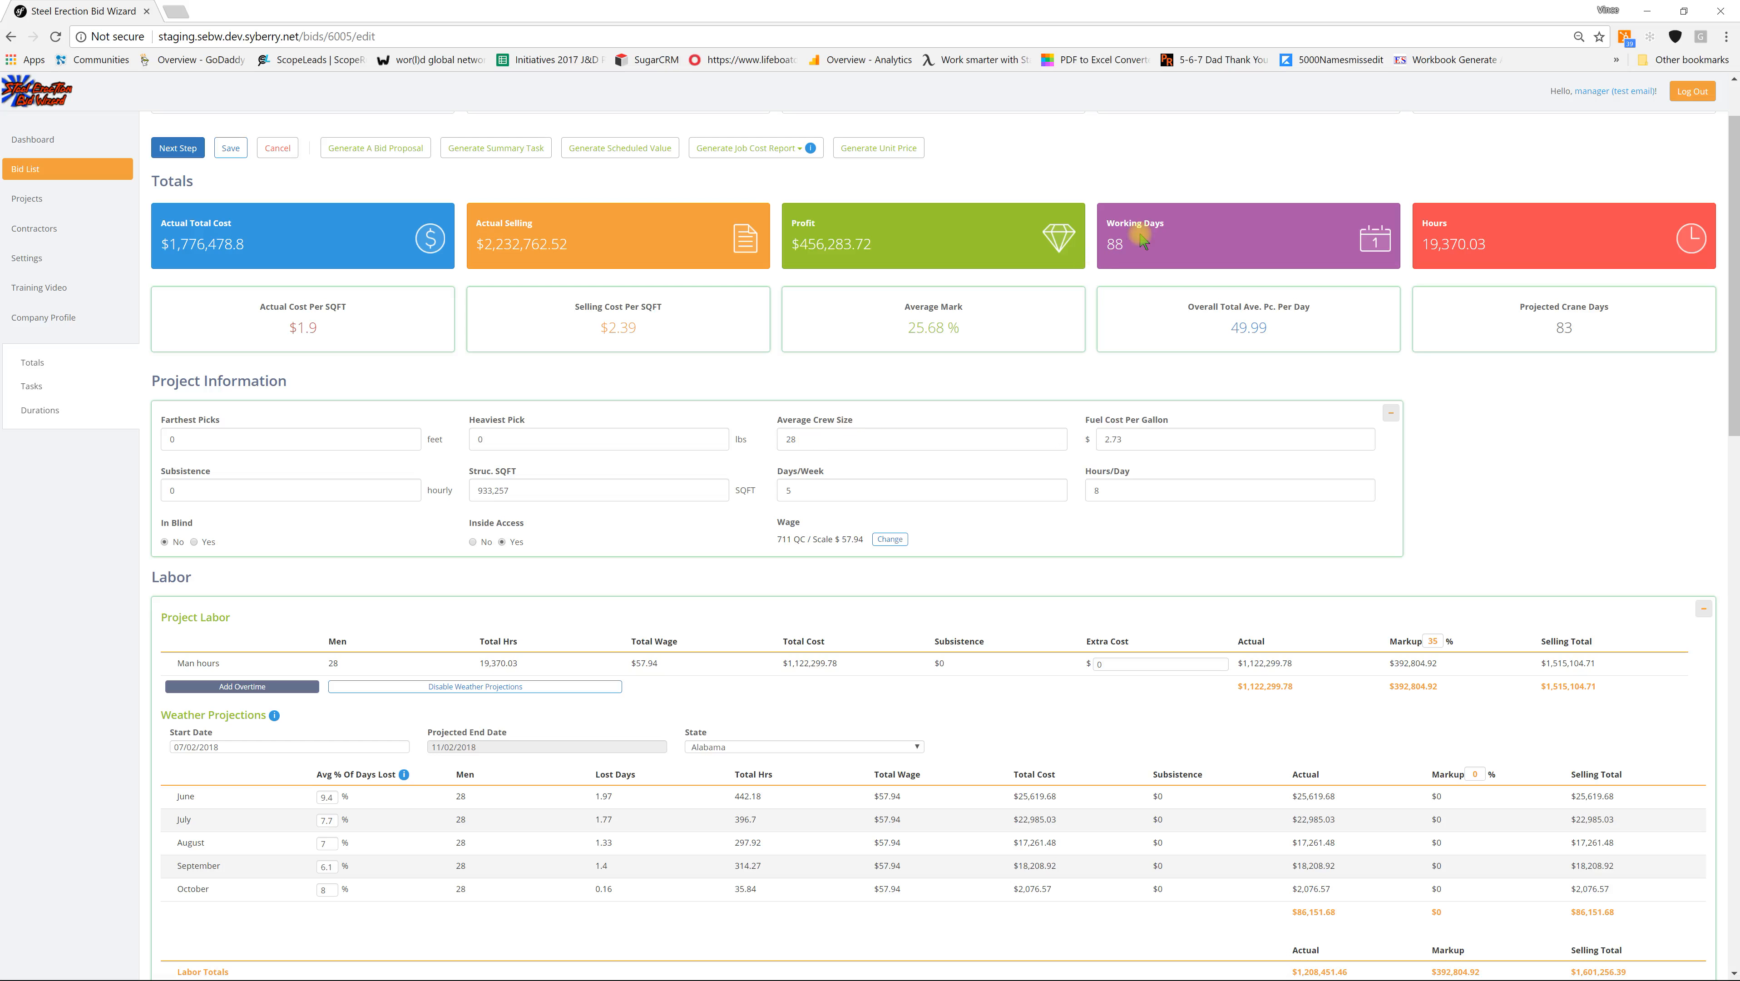
Step: Set the state for the weather projections to Tennessee
left_click(918, 747)
scroll(834, 560, "down", 5)
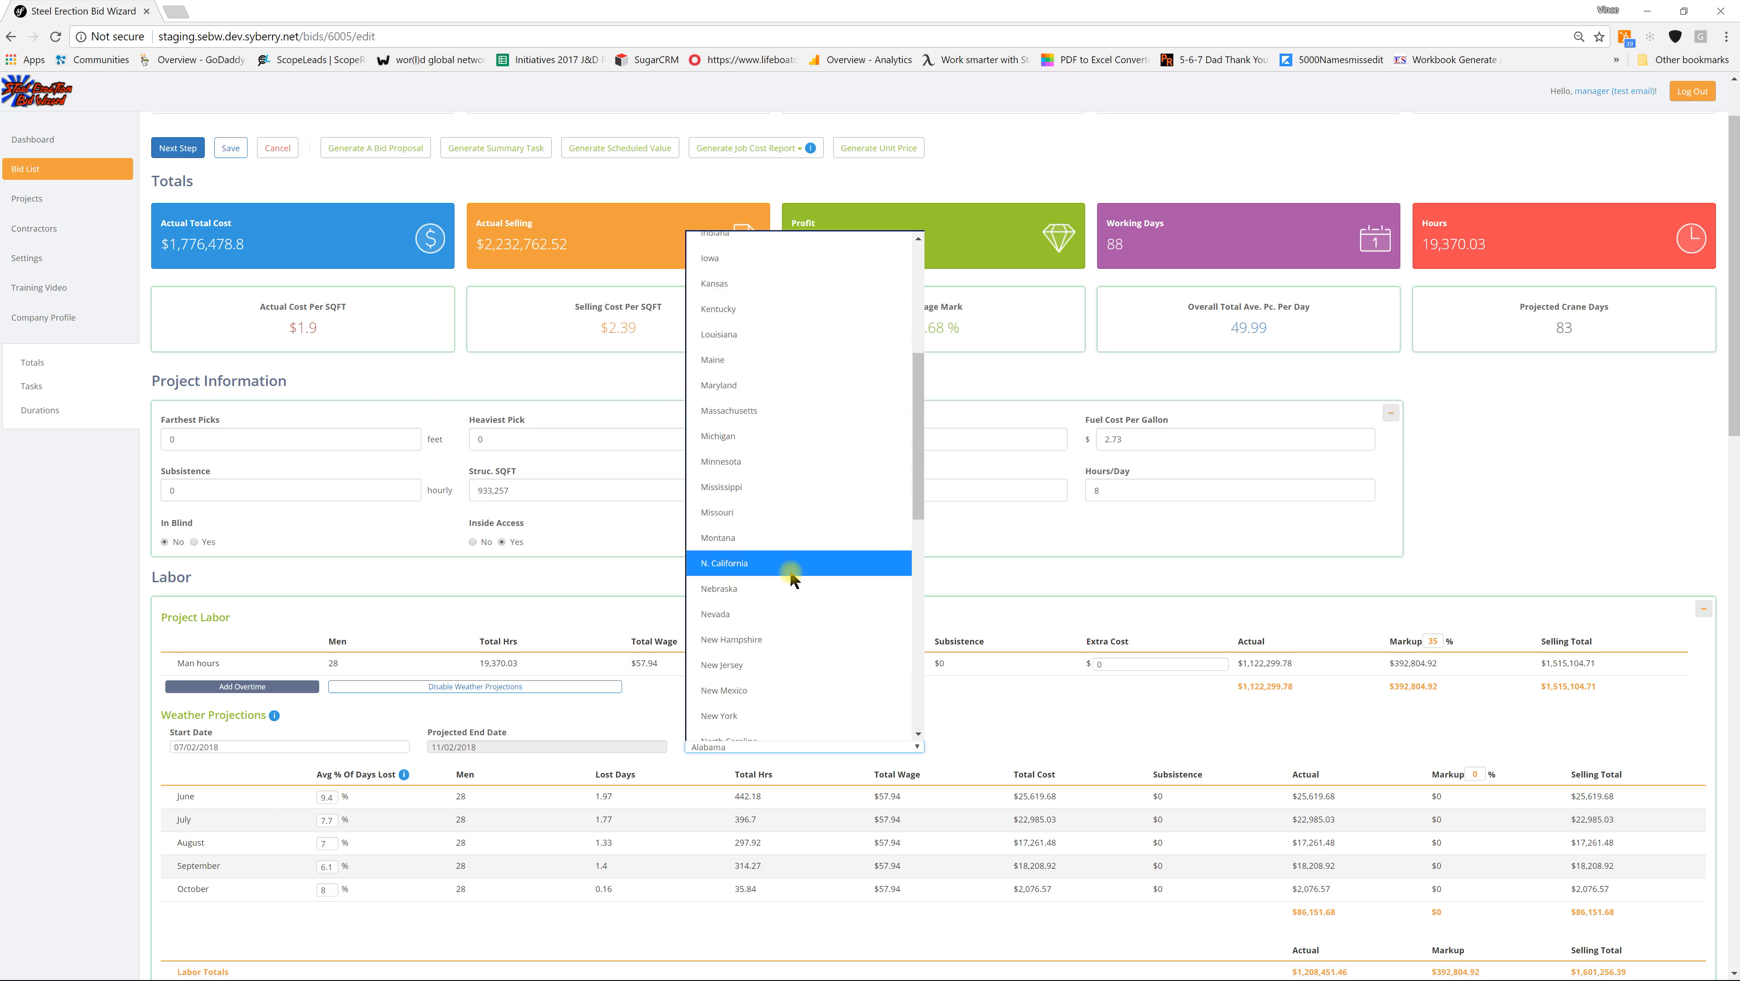
scroll(790, 577, "down", 6)
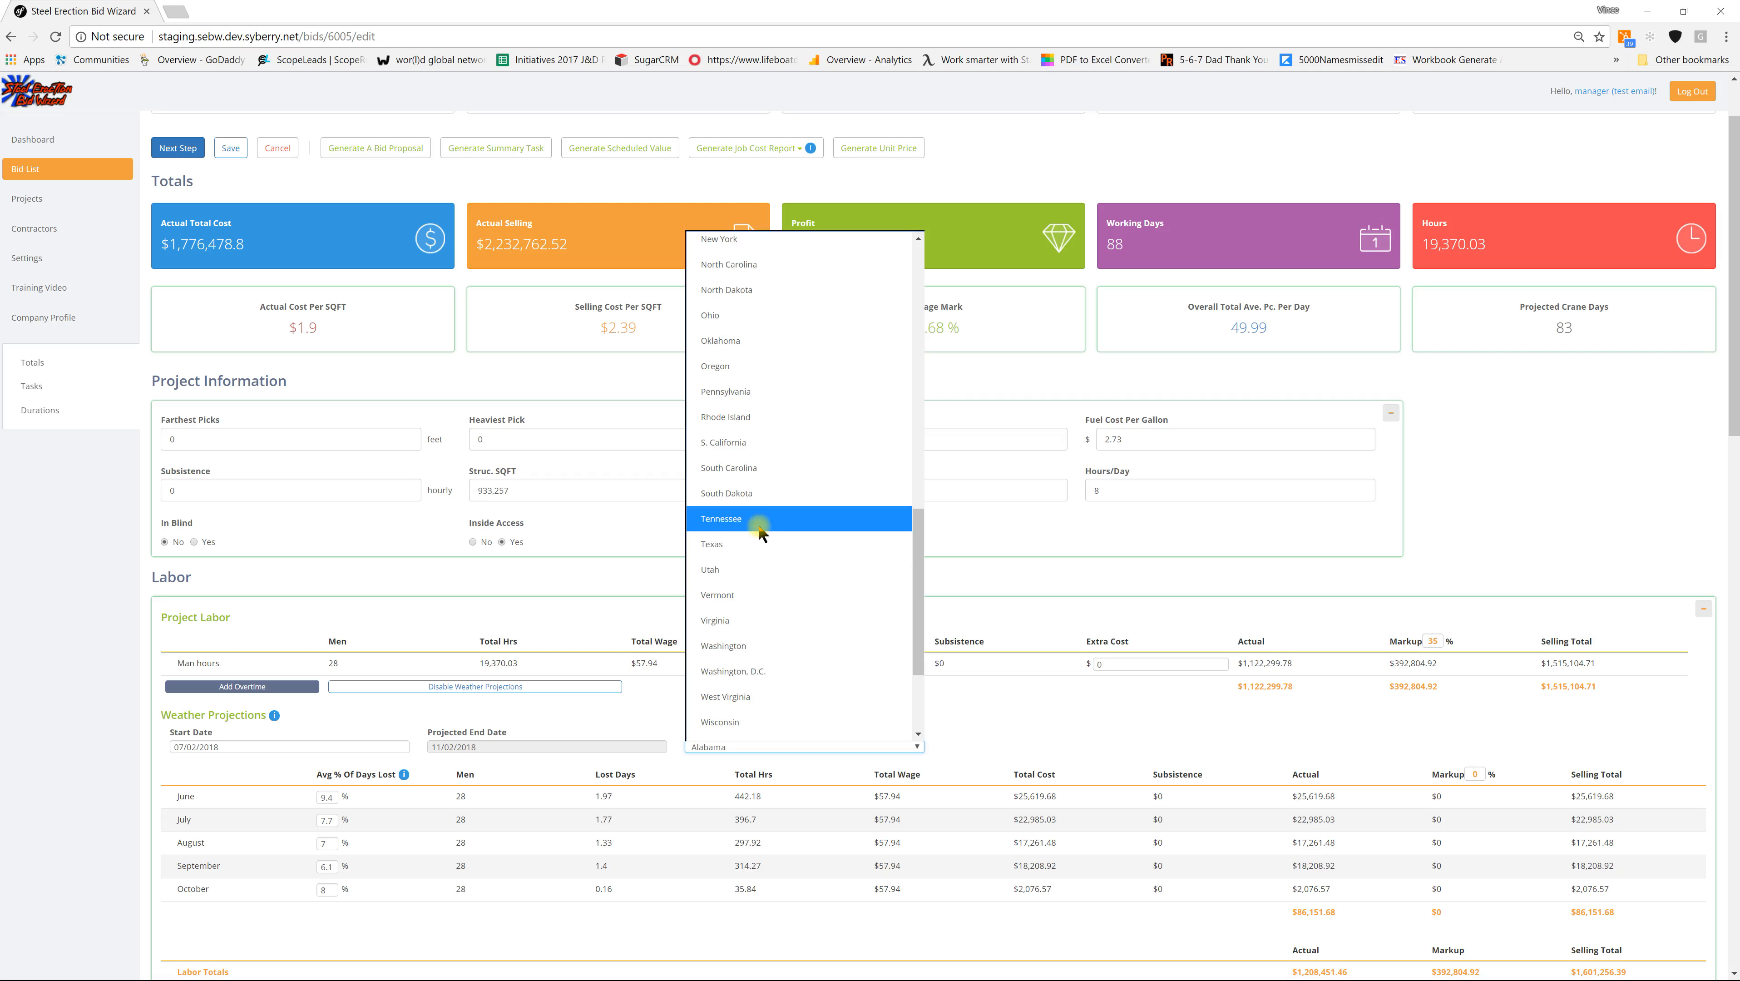
left_click(761, 532)
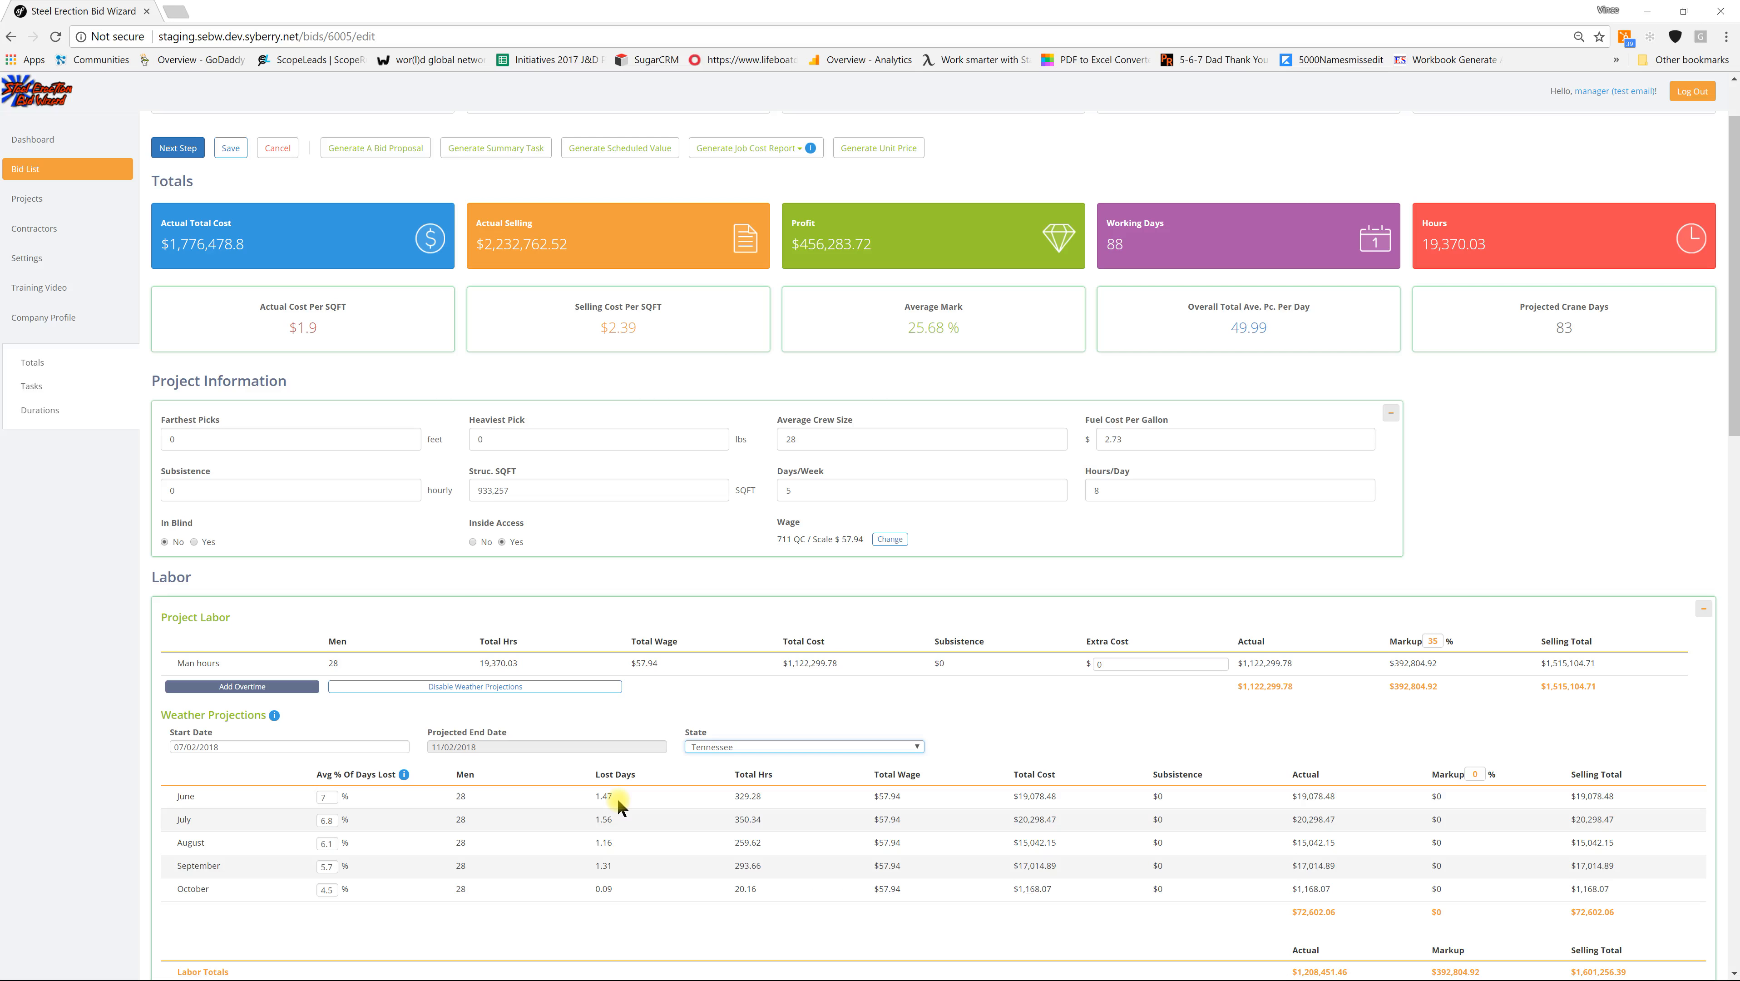
Step: Examine June's days-lost percentage and the weather selling total, switching weather projections off and on again to compare the bid totals
double_click(332, 797)
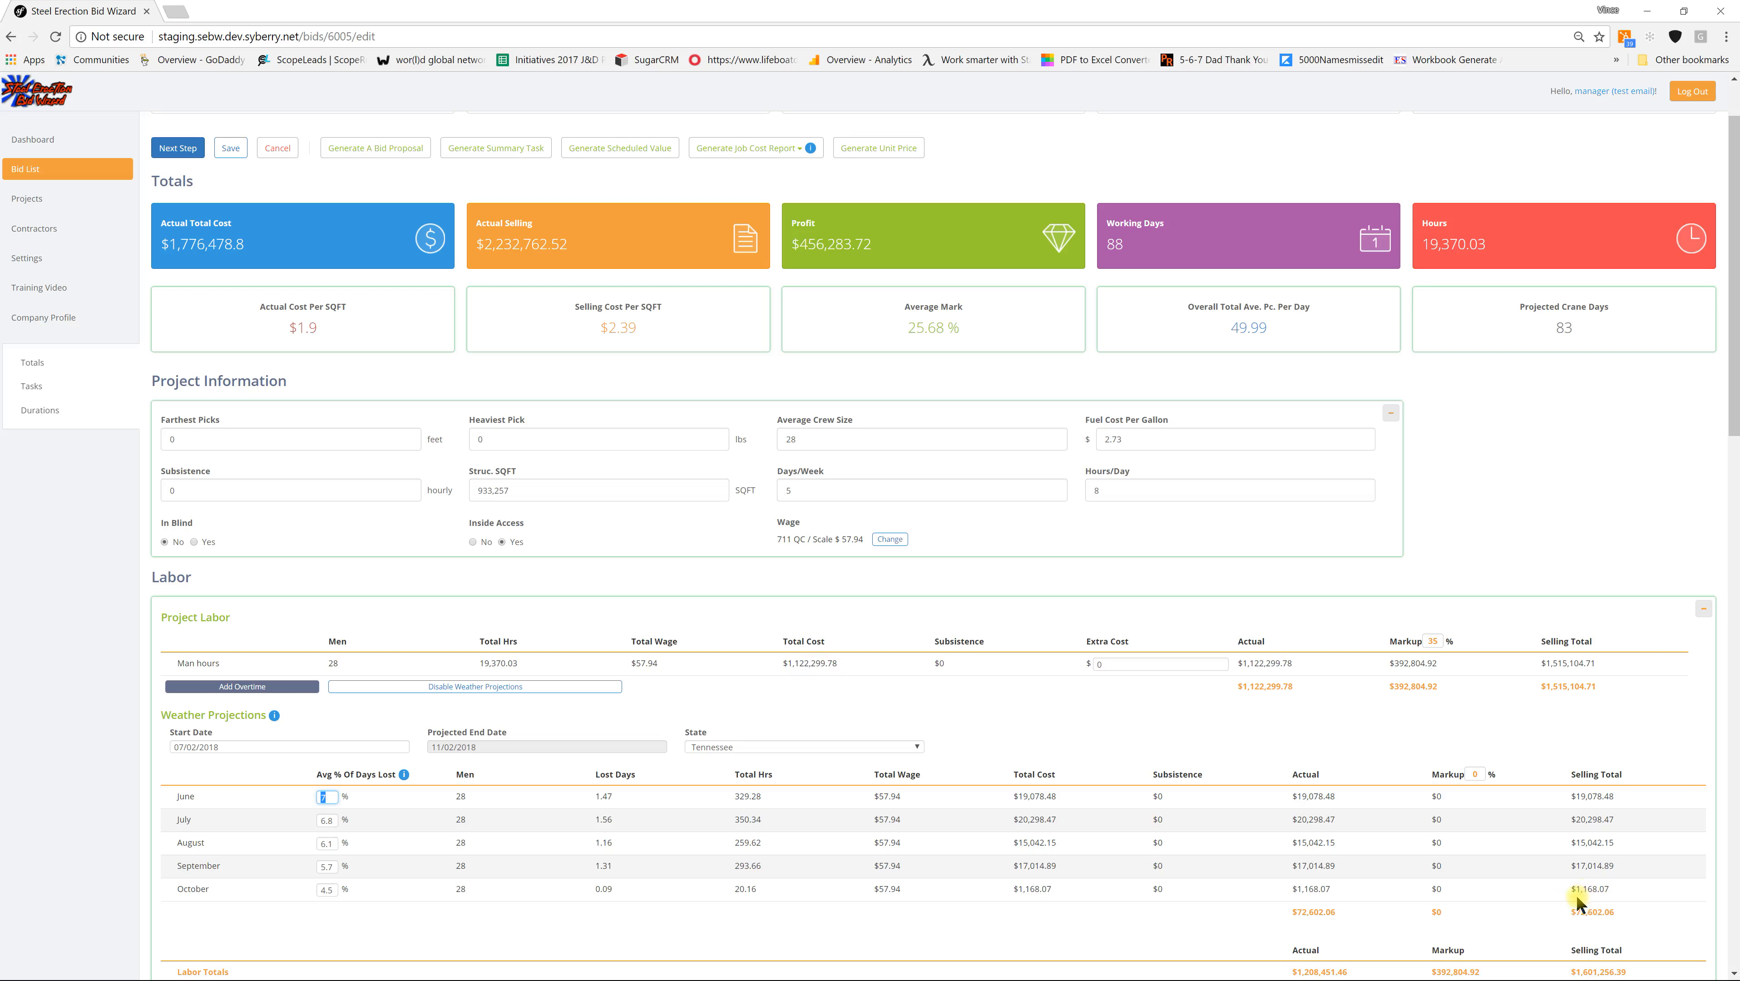
triple_click(1593, 912)
left_click(481, 687)
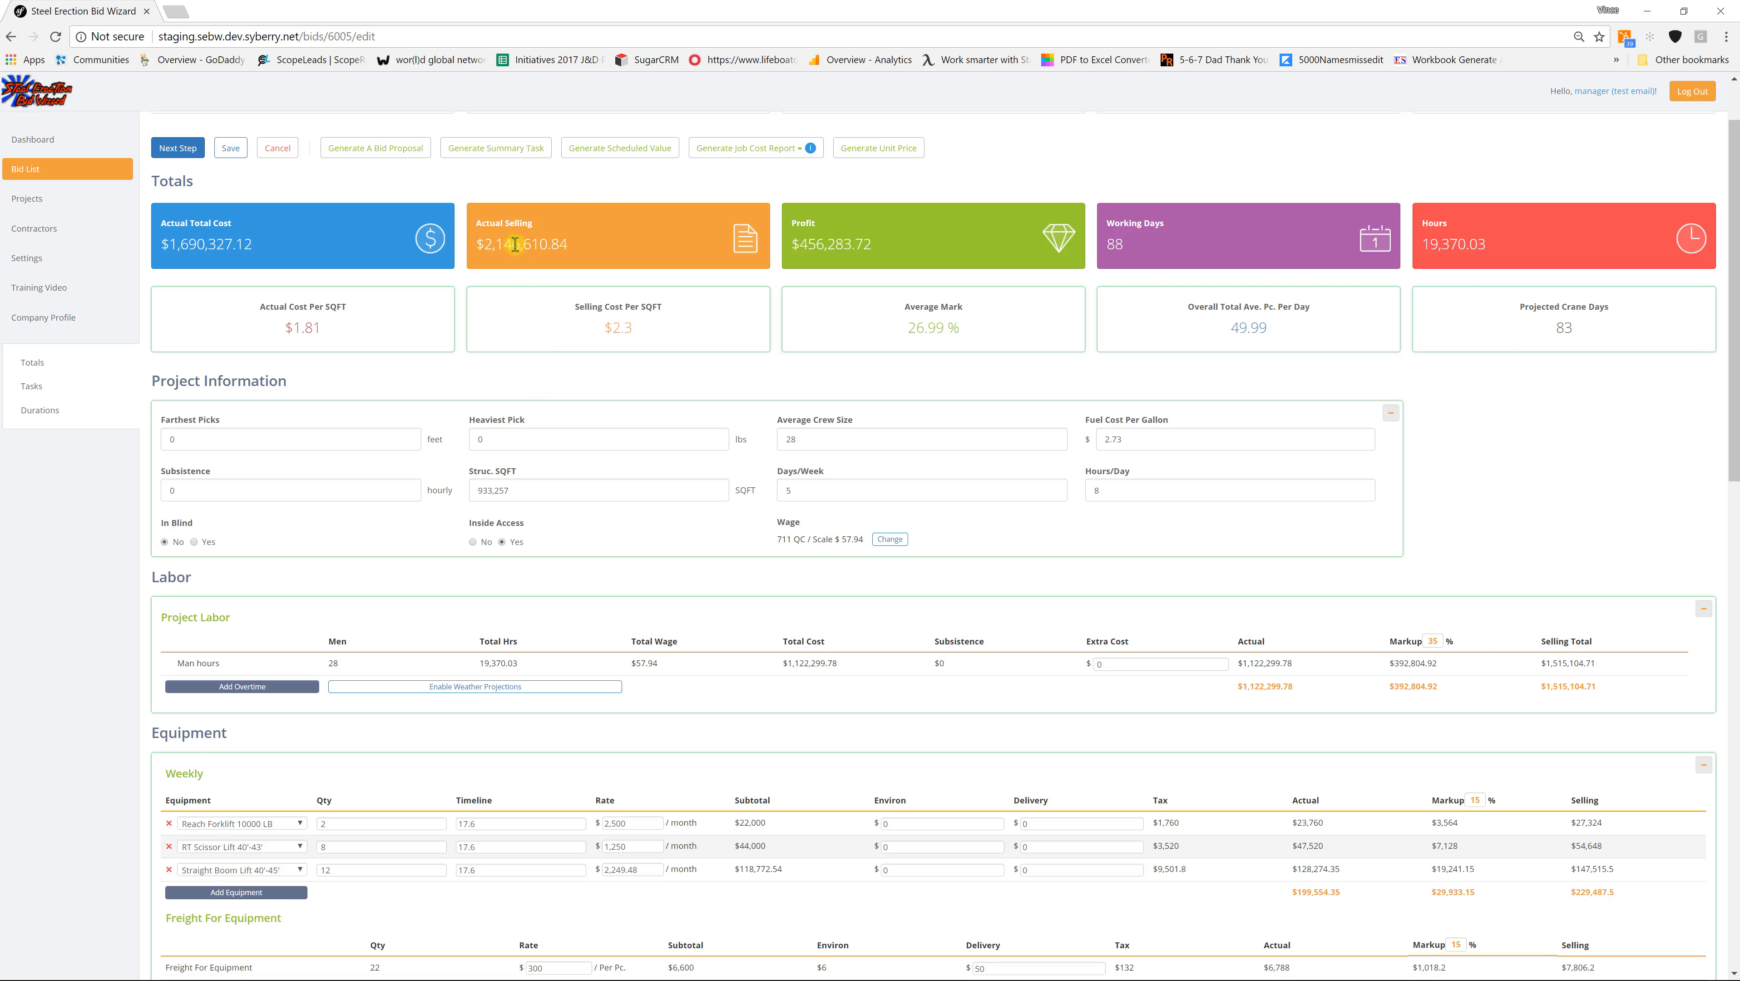
left_click(487, 687)
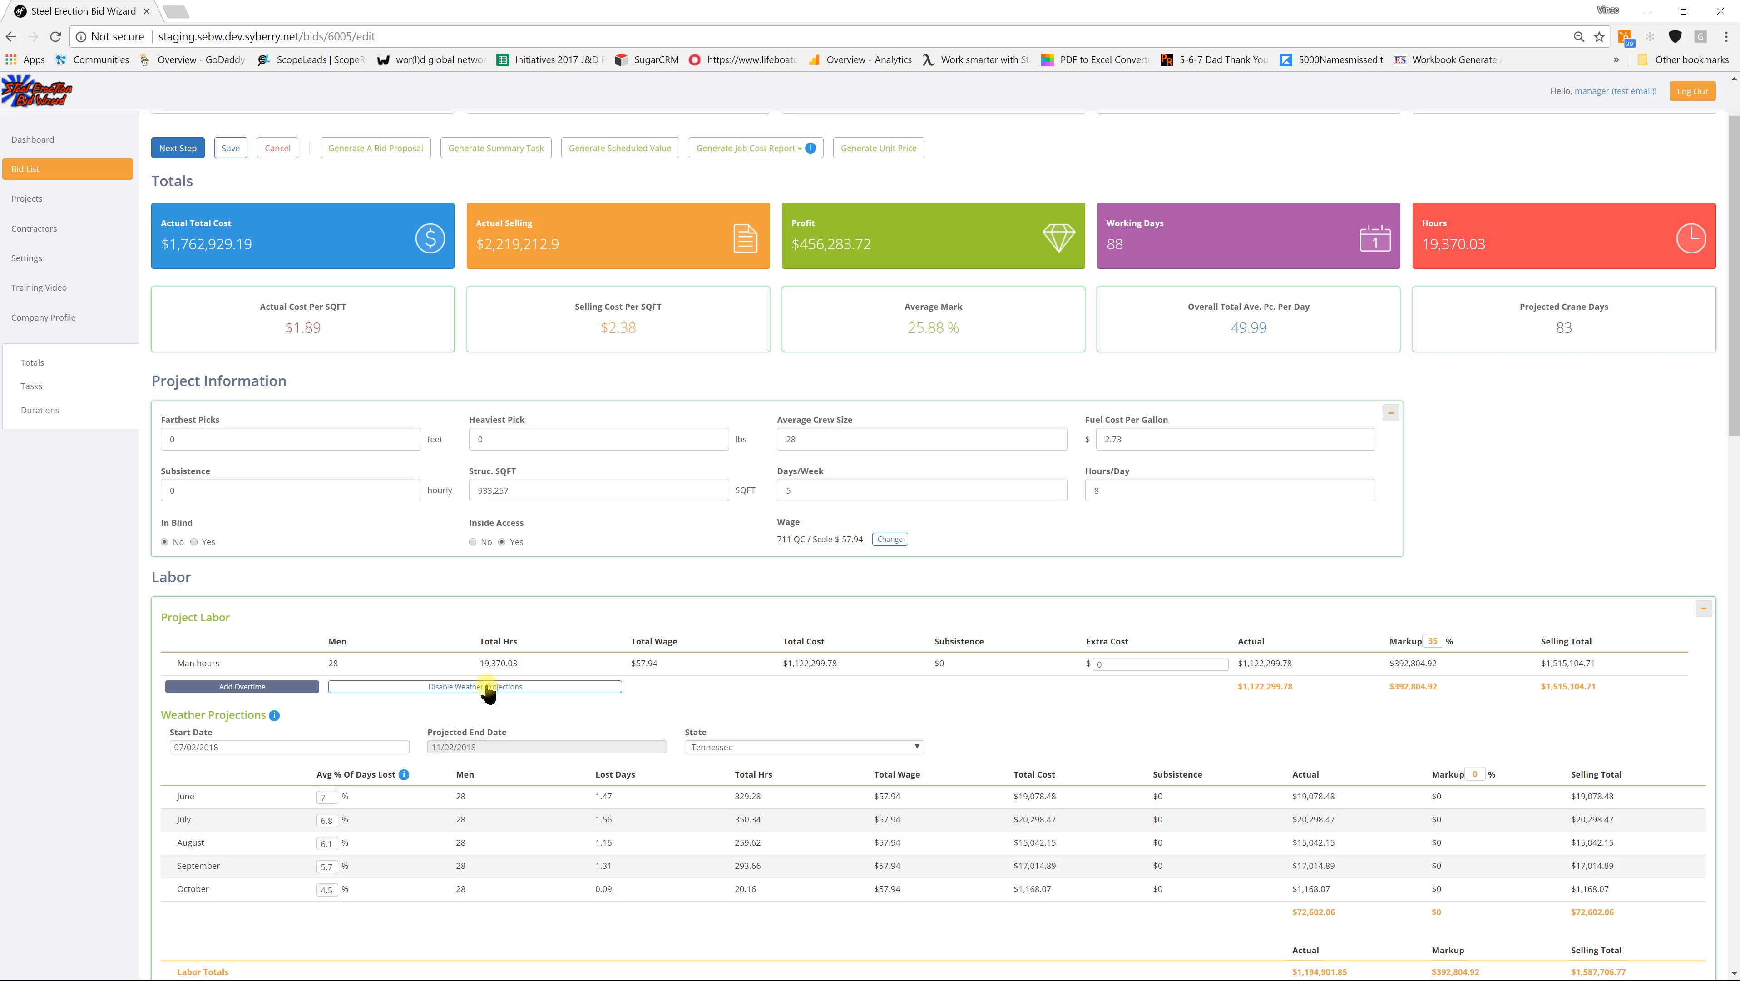
Step: Enter 7% as June's average days lost and examine the month's lost days
left_click_drag(331, 796, 317, 797)
type("7")
left_click(616, 802)
left_click_drag(612, 796, 582, 797)
Step: Set June's average percentage of days lost to 4% and check the month's lost days
double_click(328, 796)
type("4")
double_click(603, 799)
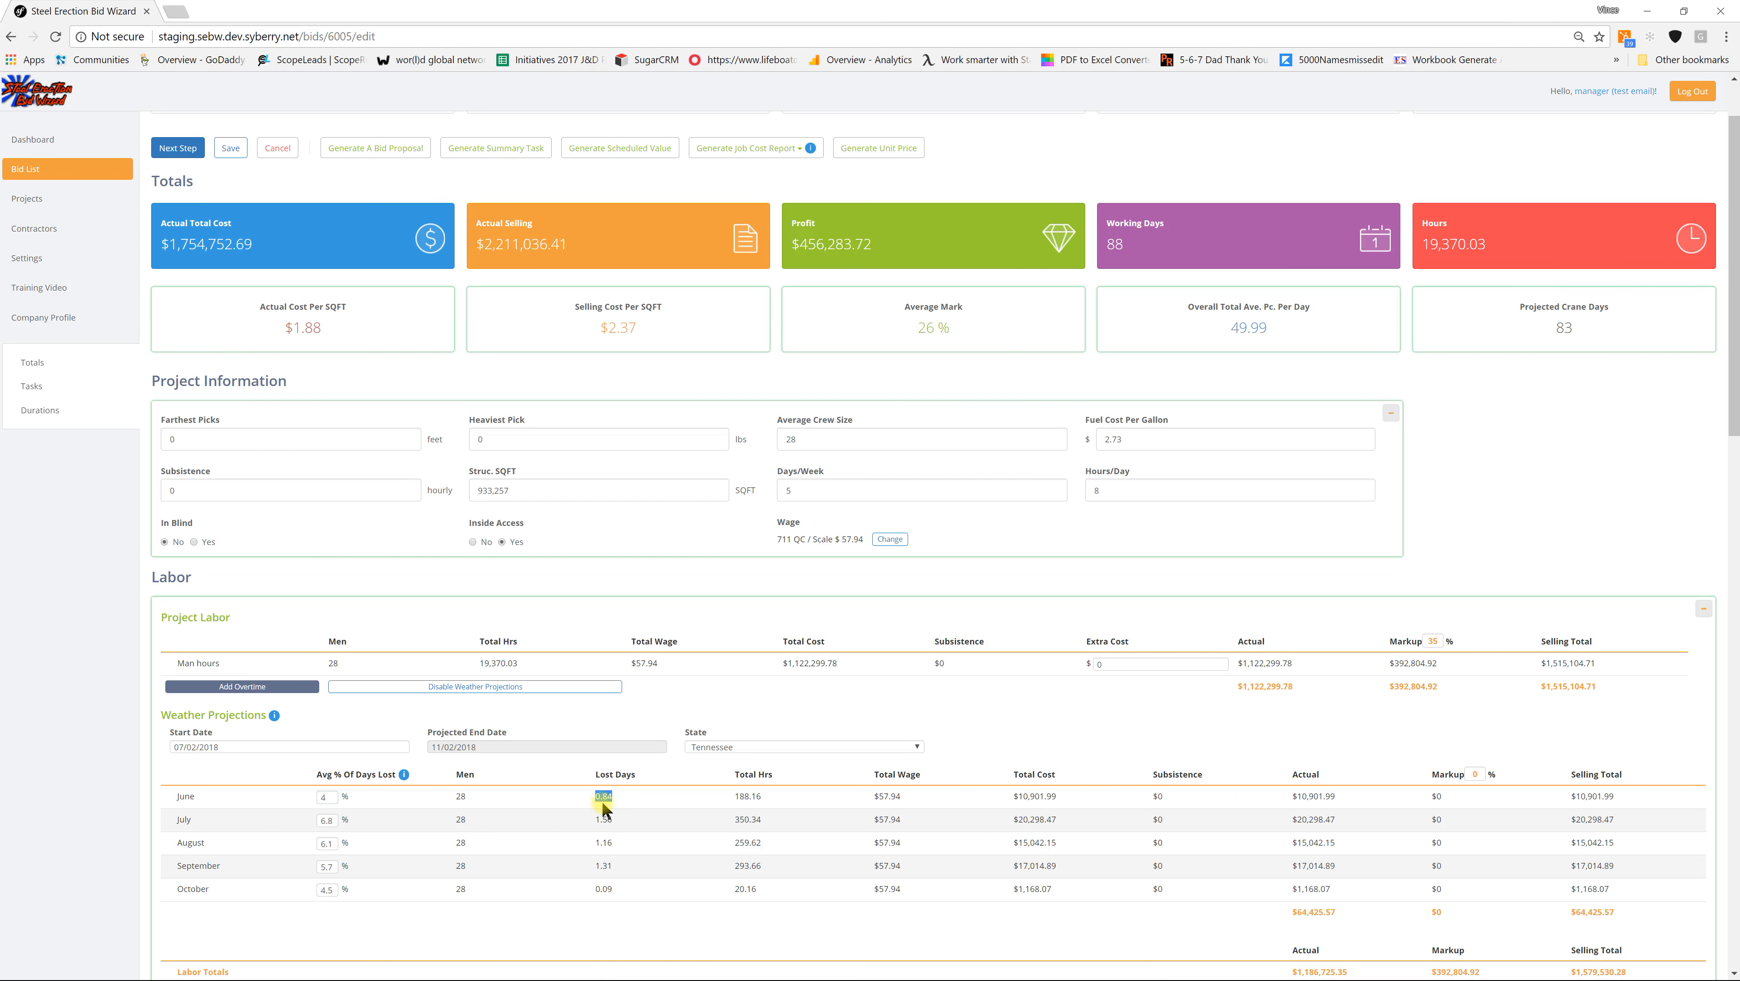